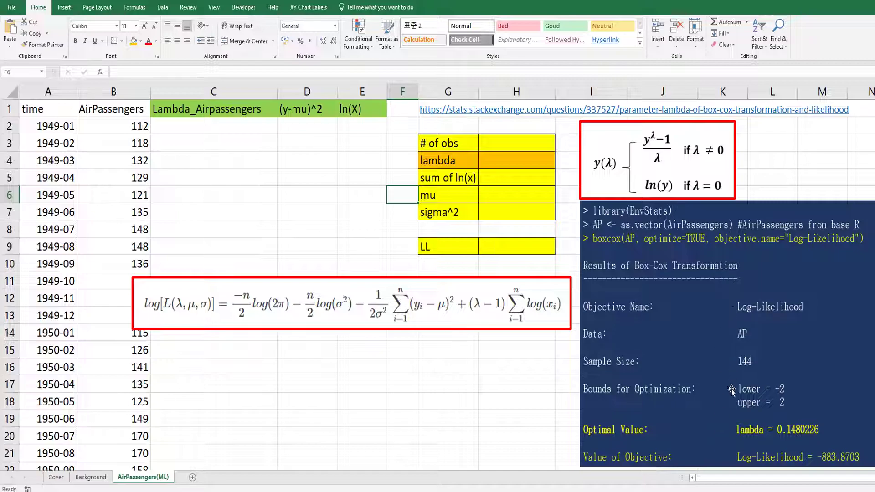
# - Calculate the number of observations in H3 with a COUNT formula over the AirPassengers values B2:B145
pyautogui.click(218, 131)
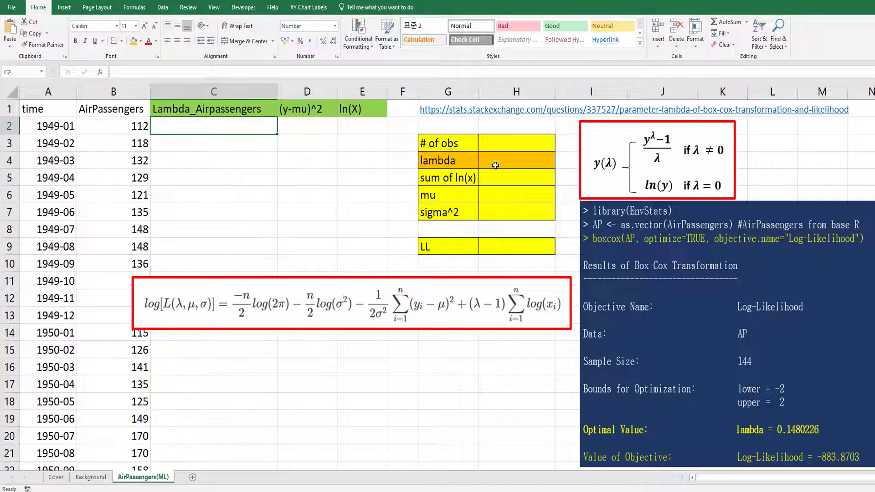
pyautogui.click(501, 145)
pyautogui.write('=')
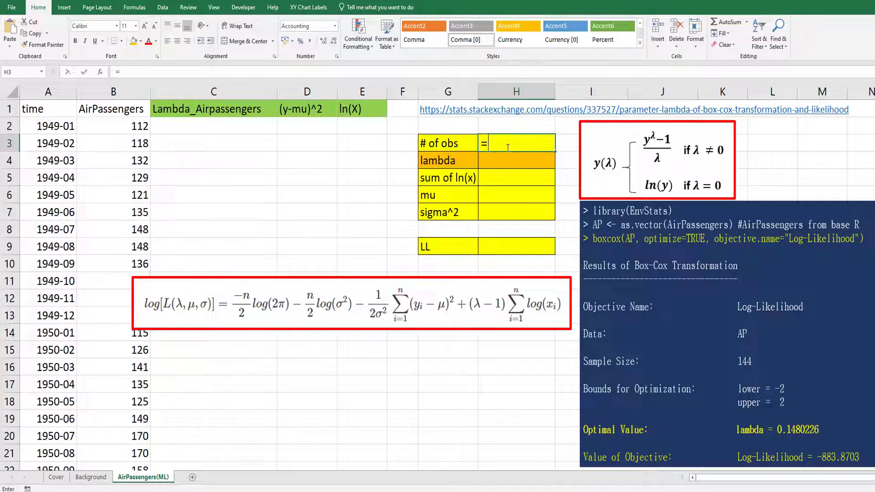
pyautogui.write('count(')
pyautogui.press('Left')
pyautogui.press('Left')
pyautogui.press('Left')
pyautogui.press('Left')
pyautogui.press('Left')
pyautogui.press('Left')
pyautogui.press('Left')
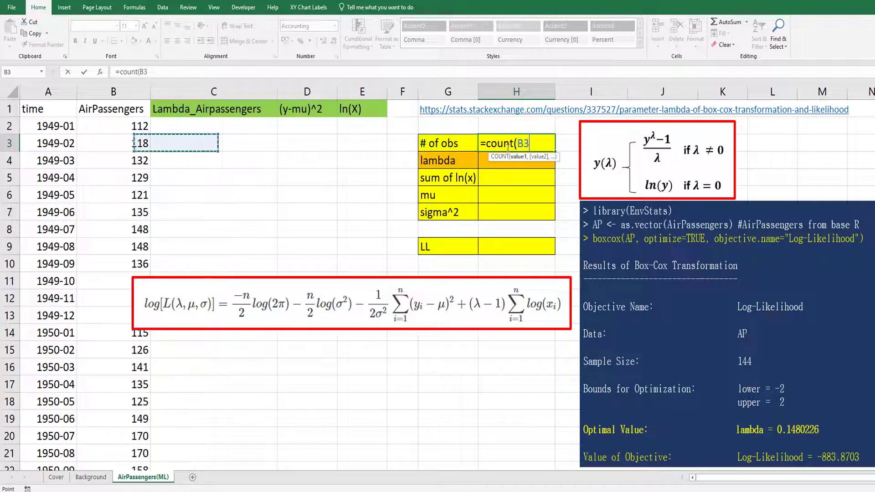
pyautogui.press('Right')
pyautogui.press('Up')
pyautogui.hotkey('ctrl', 'shift', 'Down')
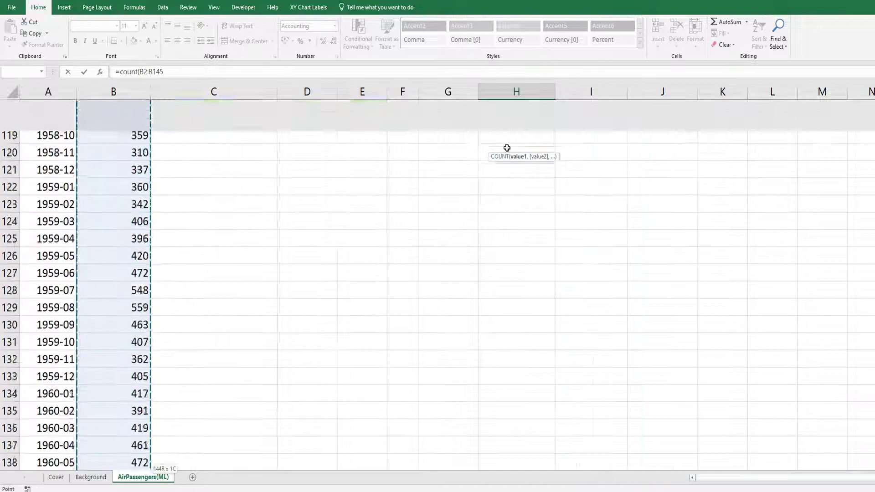
pyautogui.press('Return')
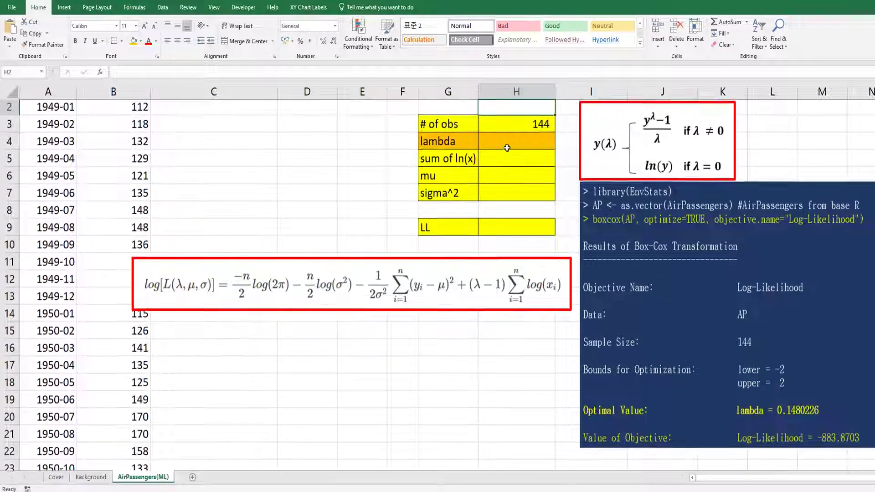
# - Enter 0.1 as the starting lambda value in H4
pyautogui.press('Down')
pyautogui.press('Down')
pyautogui.press('Down')
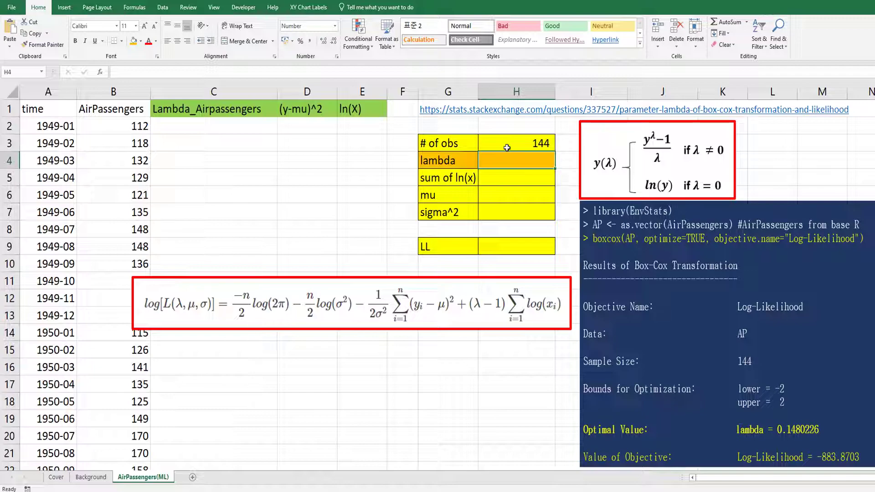
pyautogui.write('0')
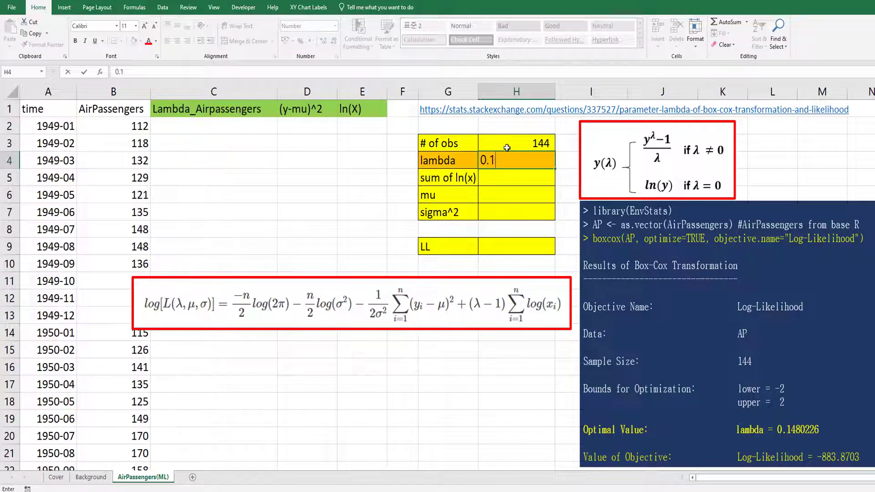
pyautogui.write('.1')
pyautogui.press('Return')
# - Enter the Box-Cox formula =(B2^$H$4-1)/$H$4 in C2 and fill it down the Lambda_Airpassengers column
pyautogui.press('Up')
pyautogui.press('Left')
pyautogui.press('Left')
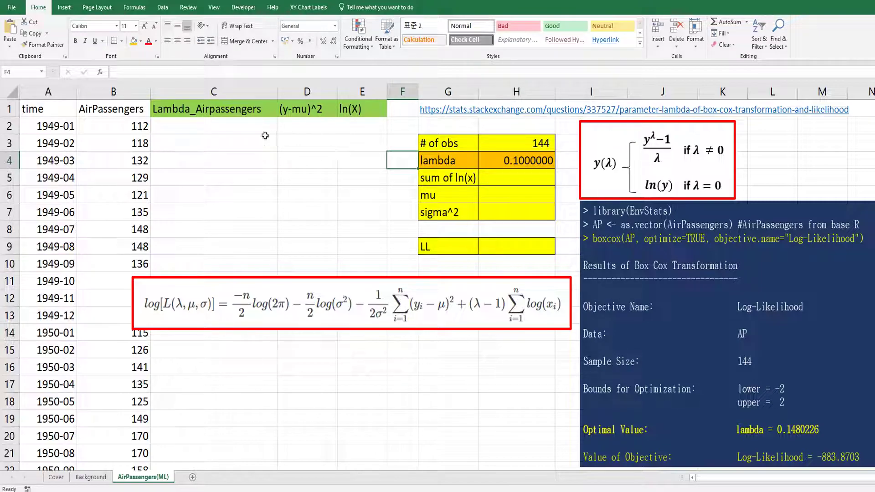
pyautogui.click(239, 128)
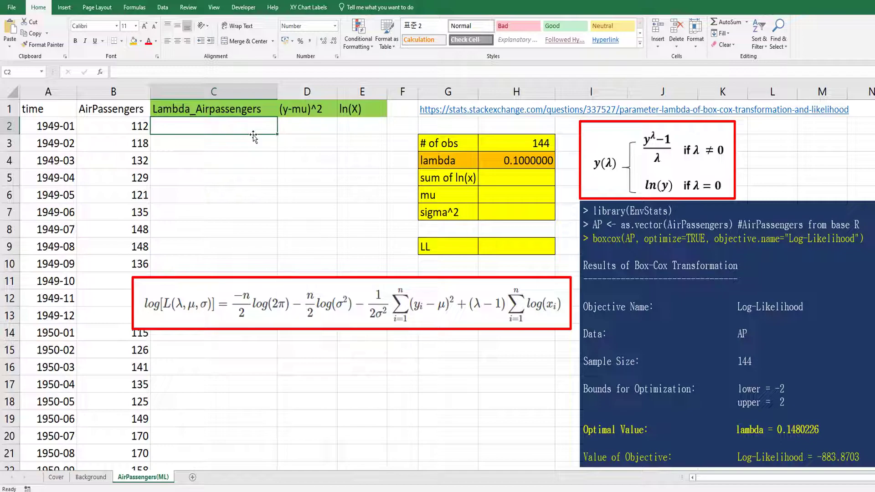
pyautogui.write('=(')
pyautogui.press('Left')
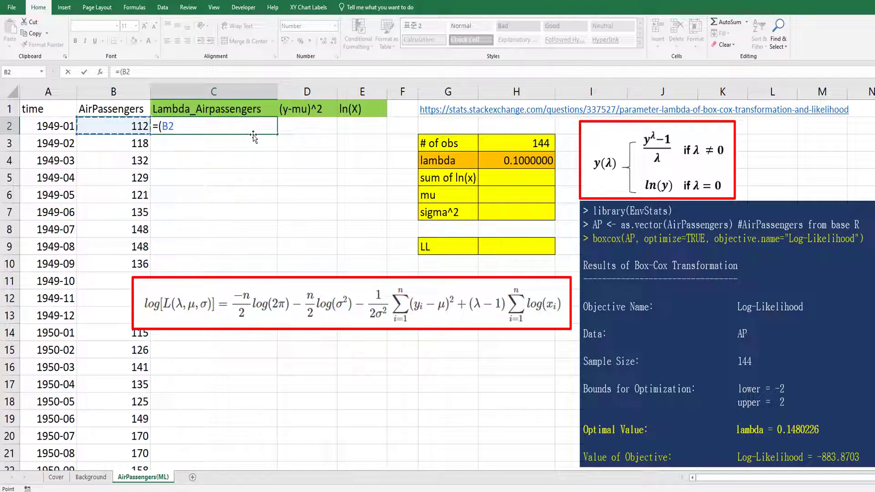
pyautogui.write('^')
pyautogui.click(500, 161)
pyautogui.press('F4')
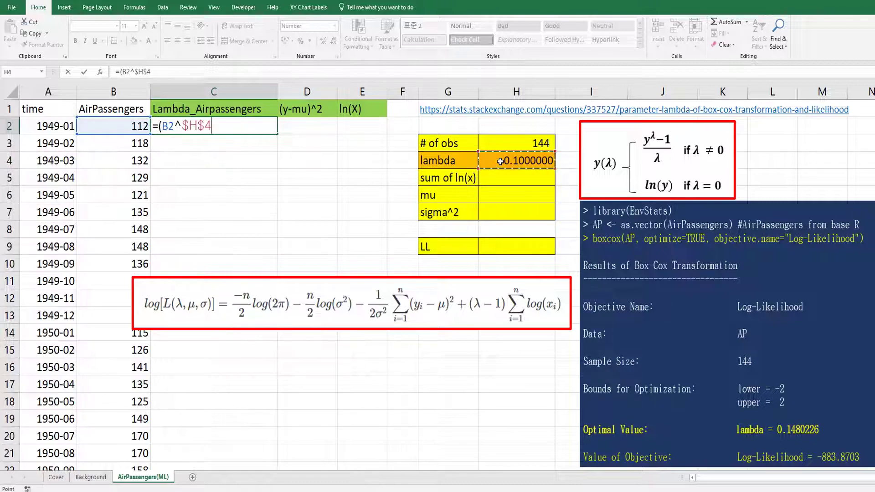
pyautogui.write('-1)/')
pyautogui.click(511, 160)
pyautogui.press('F4')
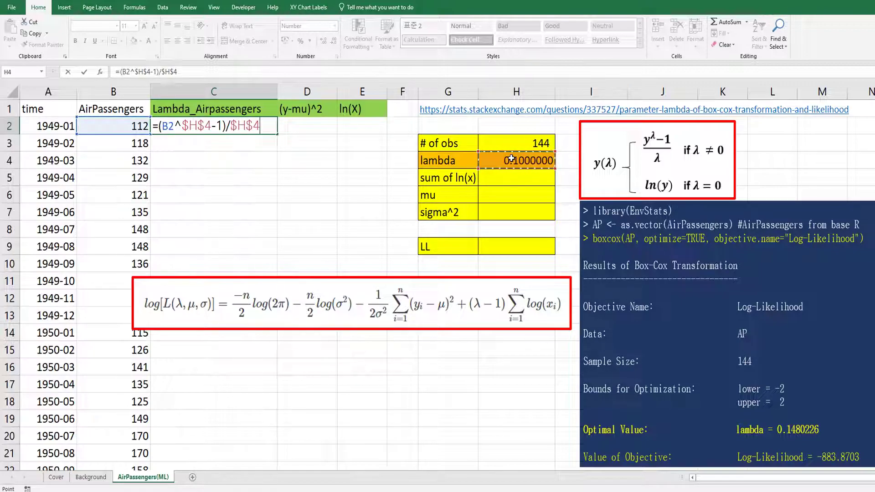
pyautogui.press('Return')
pyautogui.click(255, 126)
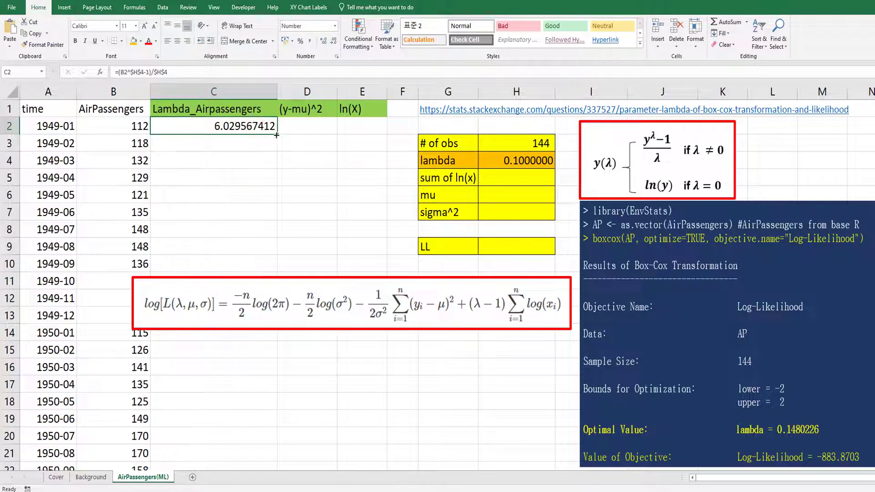
pyautogui.doubleClick(274, 135)
# - Calculate mu in H6 with an AVERAGE formula over the transformed values C2:C145
pyautogui.click(501, 191)
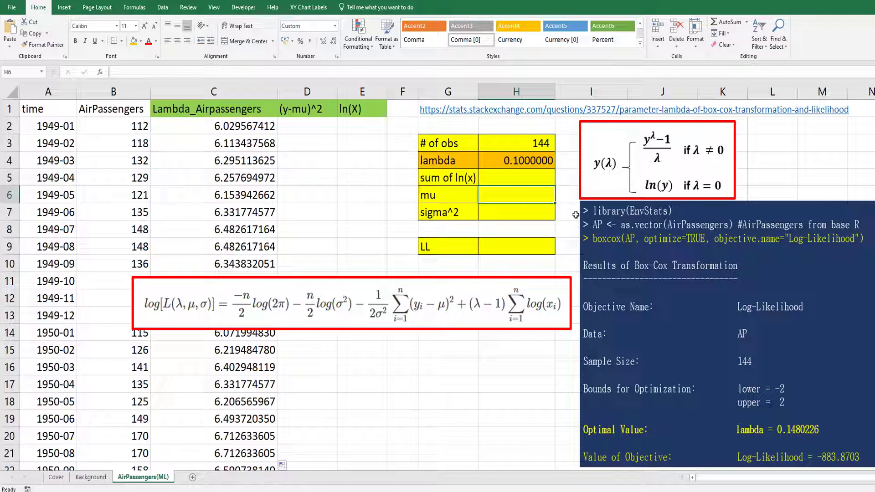
pyautogui.write('=avera')
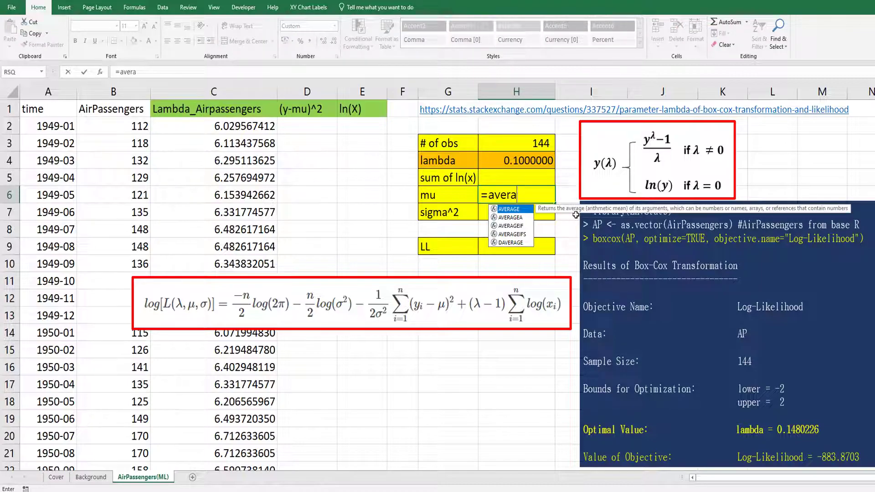
pyautogui.write('ge(')
pyautogui.press('Left')
pyautogui.press('Left')
pyautogui.press('Left')
pyautogui.press('Left')
pyautogui.press('Up')
pyautogui.press('Up')
pyautogui.press('Up')
pyautogui.press('Left')
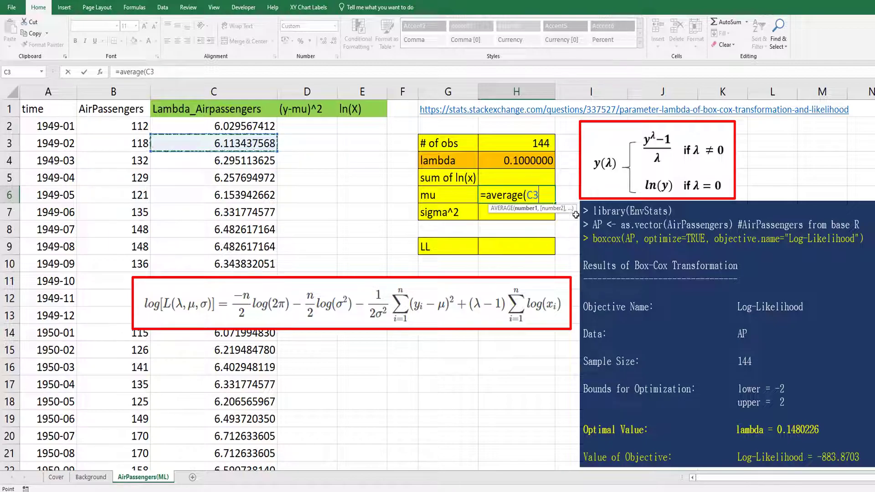
pyautogui.press('Up')
pyautogui.hotkey('ctrl', 'shift', 'Down')
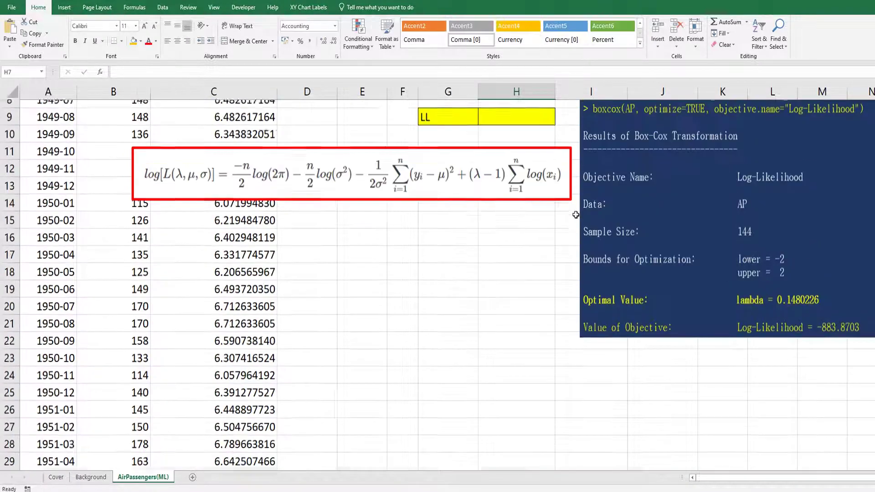
# - Calculate sigma^2 in H7 as DEVSQ of C2:C145 divided by the number of observations
pyautogui.scroll(2, 576, 215)
pyautogui.scroll(1, 576, 215)
pyautogui.press('Down')
pyautogui.press('Down')
pyautogui.press('Down')
pyautogui.press('Down')
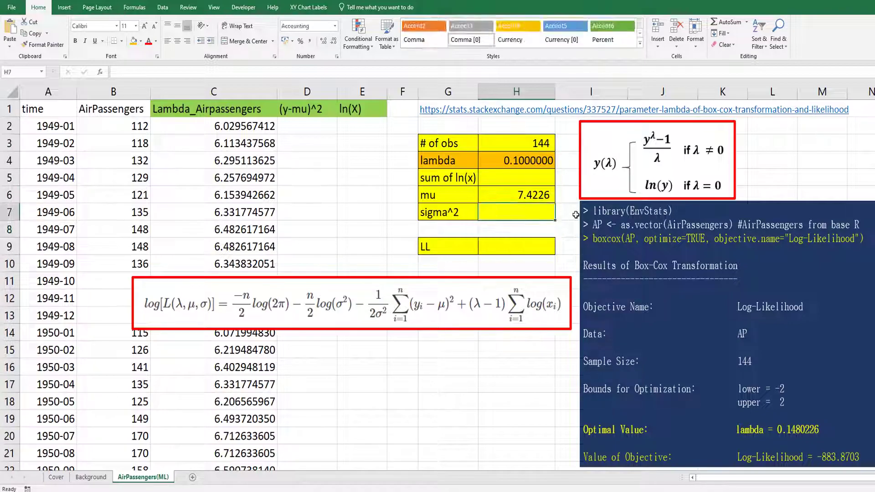
pyautogui.write('=')
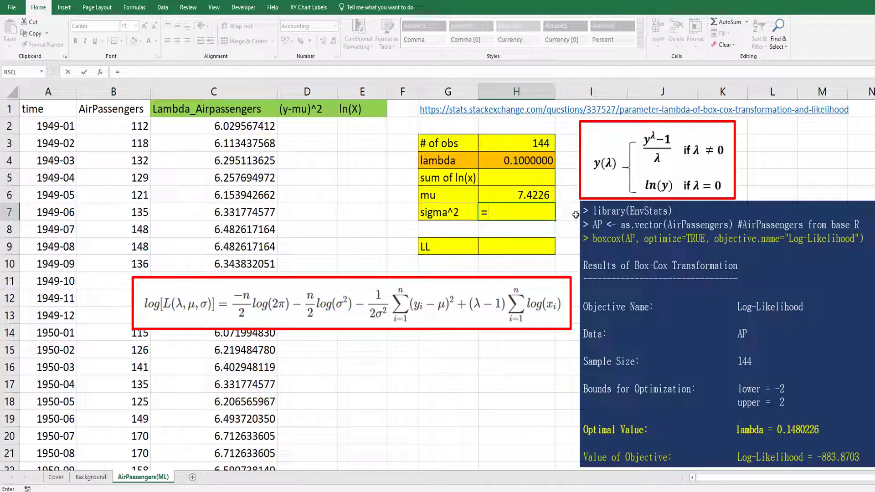
pyautogui.write('devs')
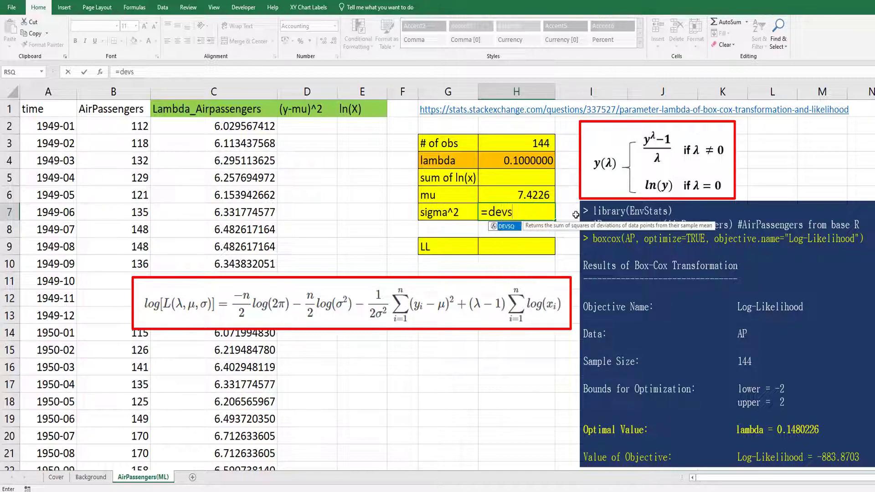
pyautogui.write('q(')
pyautogui.press('Down')
pyautogui.press('Left')
pyautogui.press('Left')
pyautogui.press('Left')
pyautogui.press('Left')
pyautogui.press('Left')
pyautogui.press('Up')
pyautogui.press('Up')
pyautogui.press('Up')
pyautogui.press('Up')
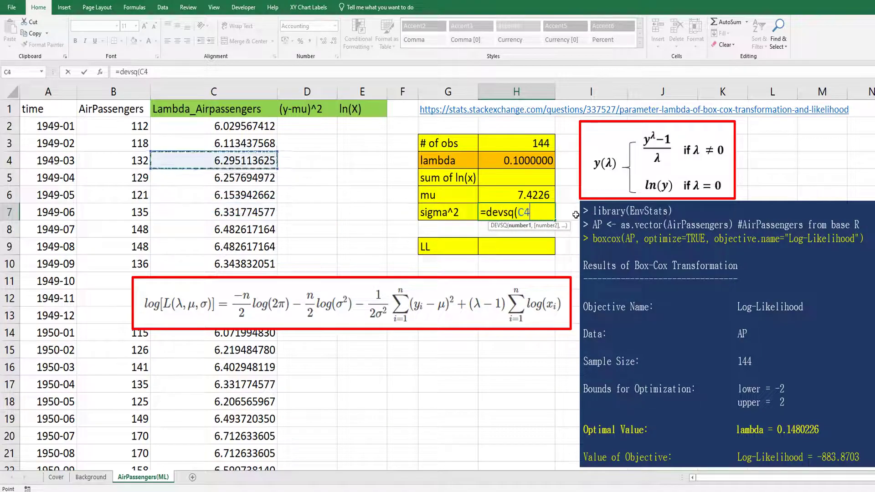
pyautogui.press('Up')
pyautogui.press('Up')
pyautogui.hotkey('ctrl', 'shift', 'Down')
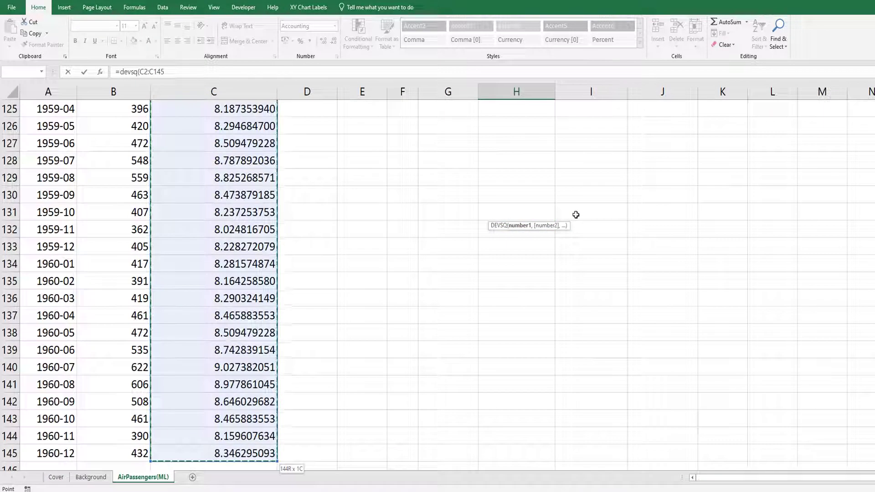
pyautogui.write(')/')
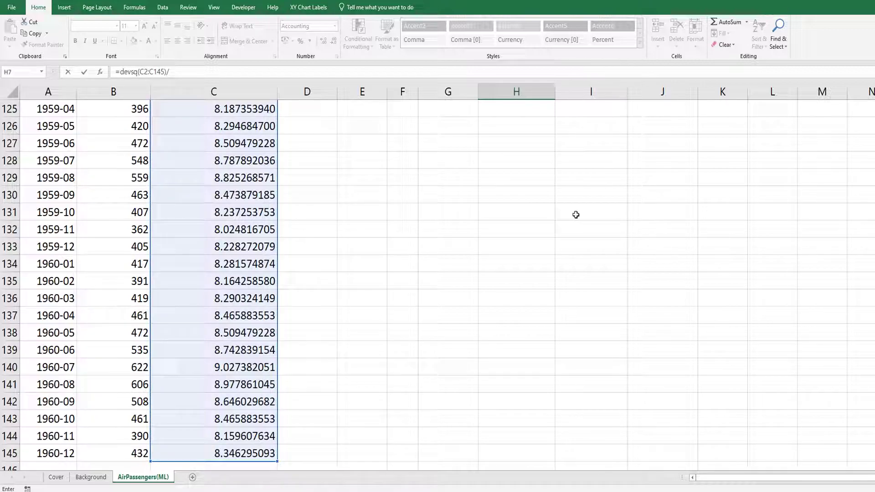
pyautogui.press('Return')
pyautogui.press('Up')
pyautogui.press('Up')
pyautogui.press('Up')
pyautogui.press('Up')
pyautogui.press('Up')
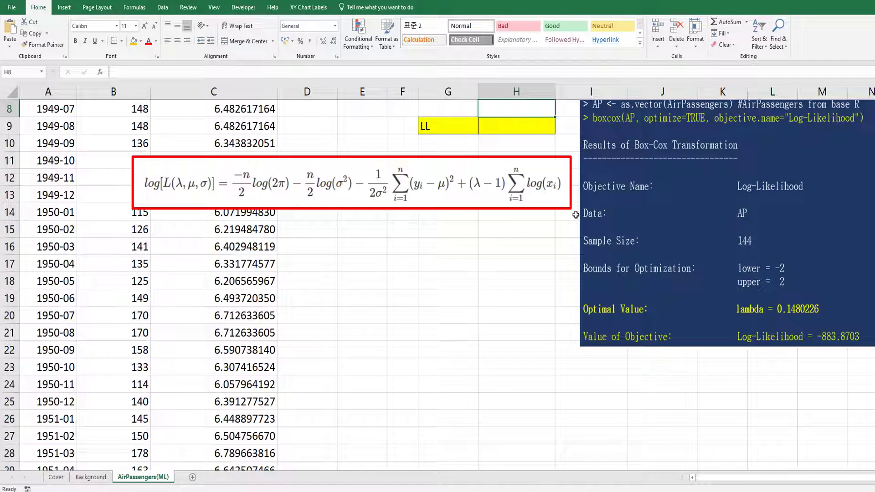
pyautogui.scroll(1, 576, 215)
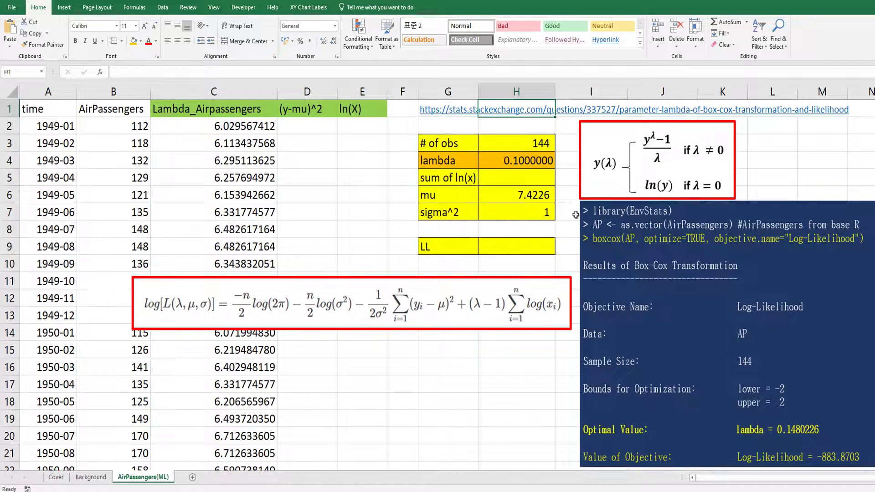
# - Display the sigma^2 value in H7 with four decimal places
pyautogui.click(536, 212)
pyautogui.click(325, 43)
pyautogui.click(325, 43)
pyautogui.click(325, 43)
pyautogui.click(325, 43)
# - Enter =VAR.P(C2:C145) in H8, below sigma^2, as a check on the variance
pyautogui.click(503, 229)
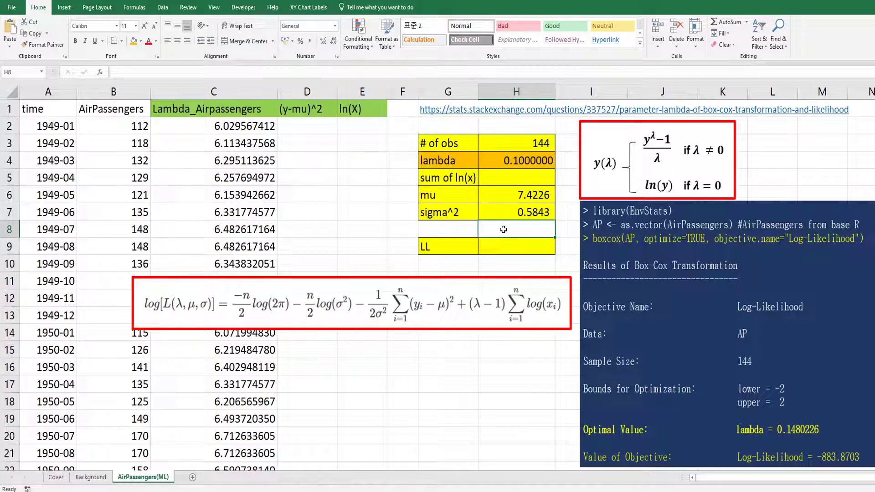
pyautogui.write('=s')
pyautogui.press('BackSpace')
pyautogui.write('v')
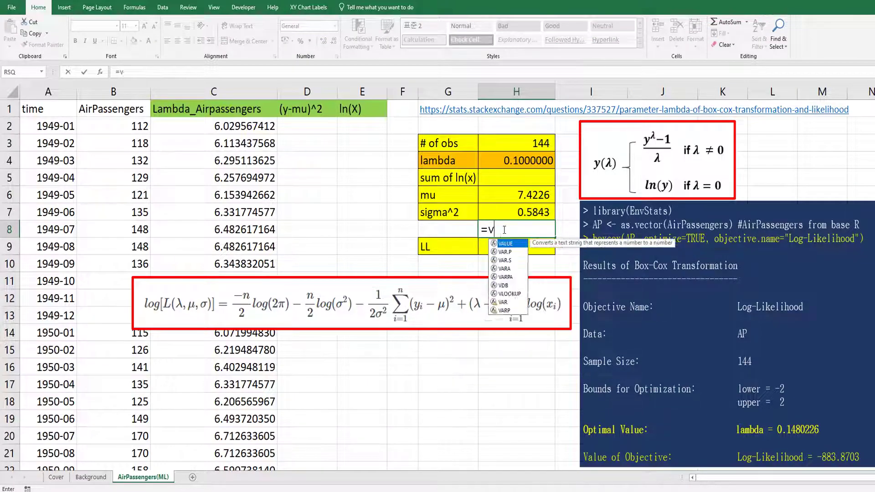
pyautogui.write('ar.p(')
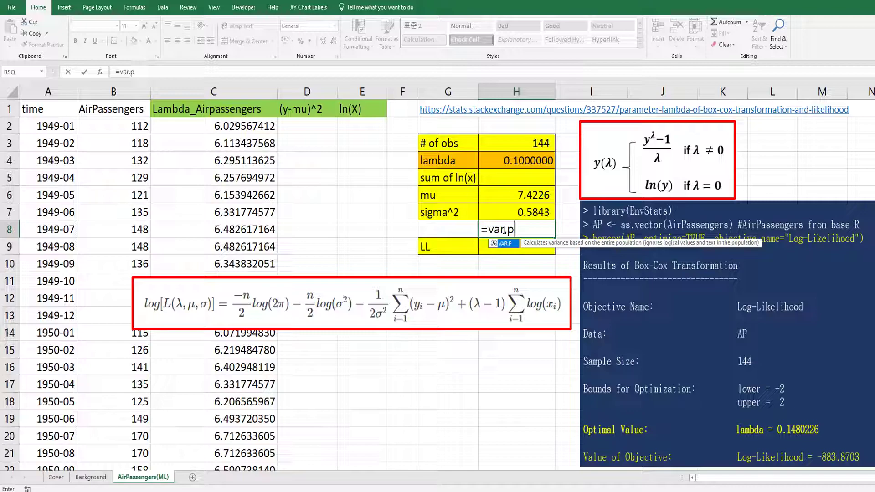
pyautogui.press('Down')
pyautogui.press('Left')
pyautogui.press('Left')
pyautogui.press('Left')
pyautogui.press('Left')
pyautogui.press('Left')
pyautogui.press('Up')
pyautogui.press('Up')
pyautogui.press('Up')
pyautogui.press('Up')
pyautogui.press('Up')
pyautogui.press('Up')
pyautogui.press('Up')
pyautogui.press('End')
pyautogui.hotkey('shift', 'Down')
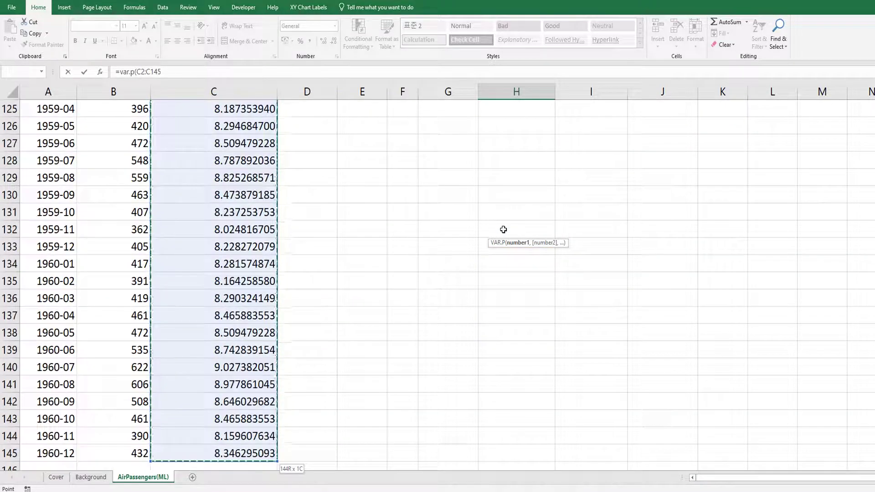
pyautogui.hotkey('ctrl', 'Return')
pyautogui.press('Up')
pyautogui.press('Up')
pyautogui.press('Up')
pyautogui.press('Up')
pyautogui.press('Up')
pyautogui.press('Up')
pyautogui.press('Up')
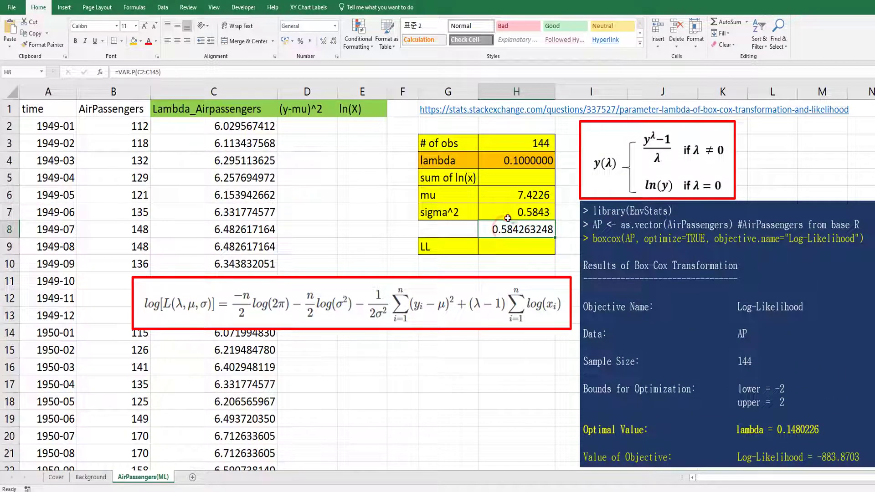
# - Extend the sigma^2 value in H7 to eight decimal places for comparison with the VAR.P check
pyautogui.click(503, 213)
pyautogui.click(323, 42)
pyautogui.click(323, 42)
pyautogui.click(323, 42)
pyautogui.click(323, 42)
pyautogui.click(323, 42)
pyautogui.click(333, 42)
pyautogui.click(361, 213)
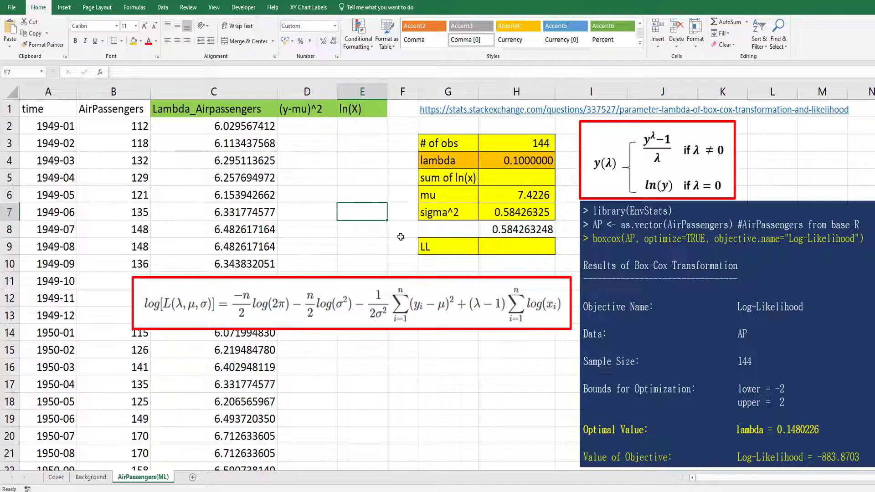
# - Enter =(C2-$H$6)^2 in D2 to calculate the first squared deviation from mu
pyautogui.click(308, 133)
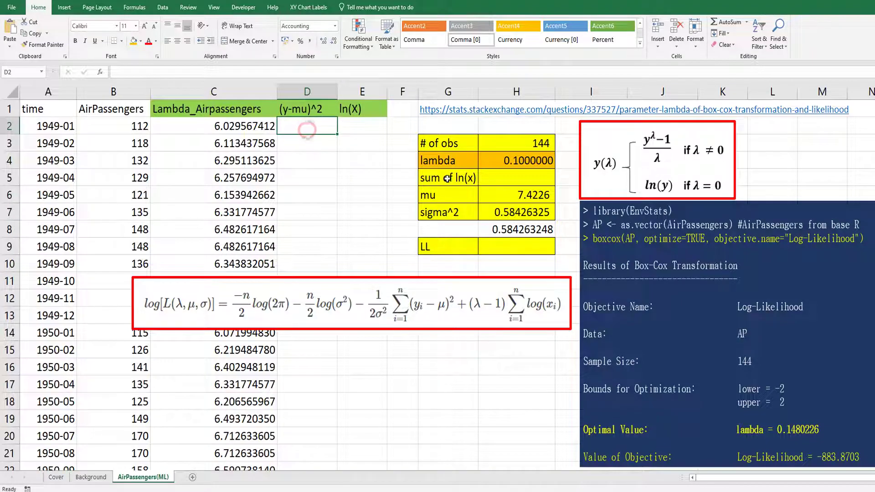
pyautogui.write('=(')
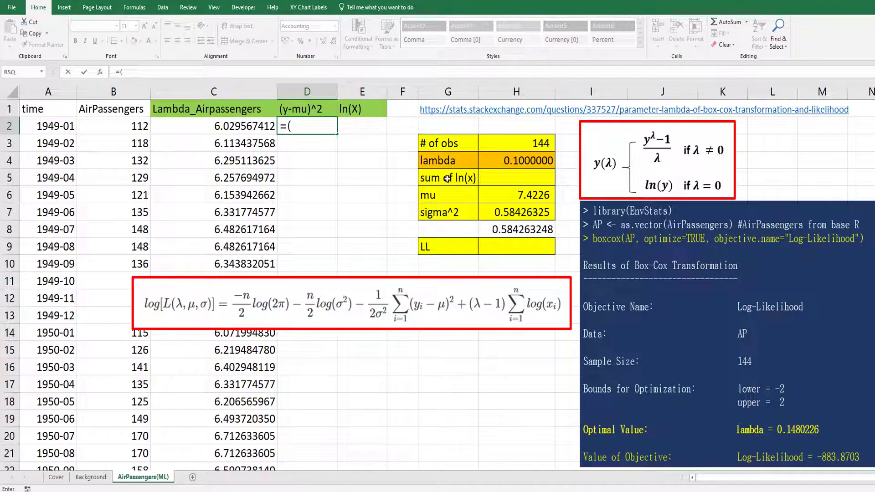
pyautogui.press('Left')
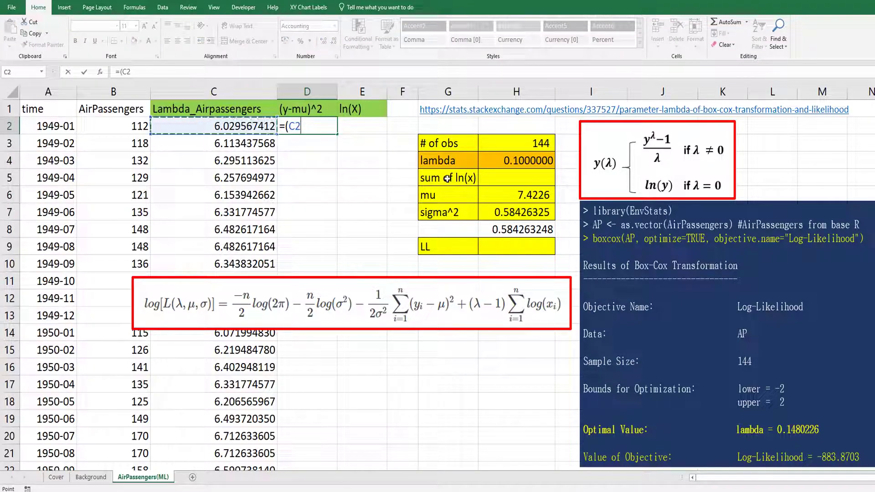
pyautogui.write('-')
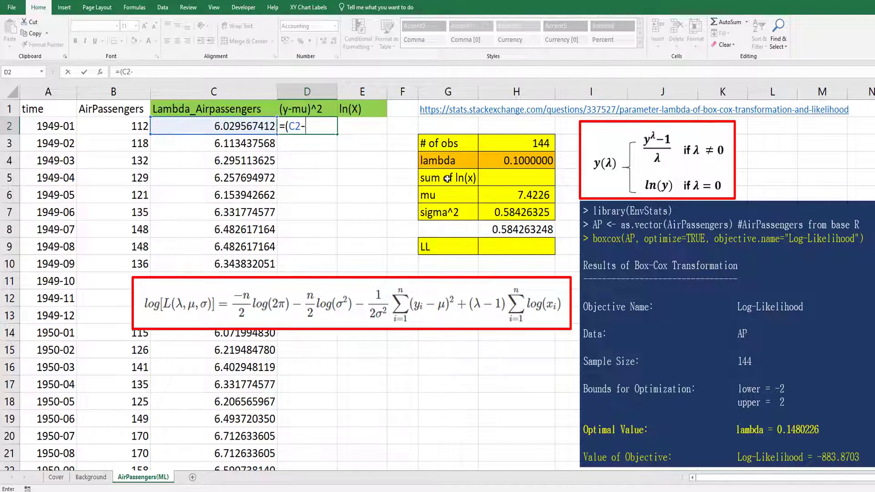
pyautogui.click(500, 195)
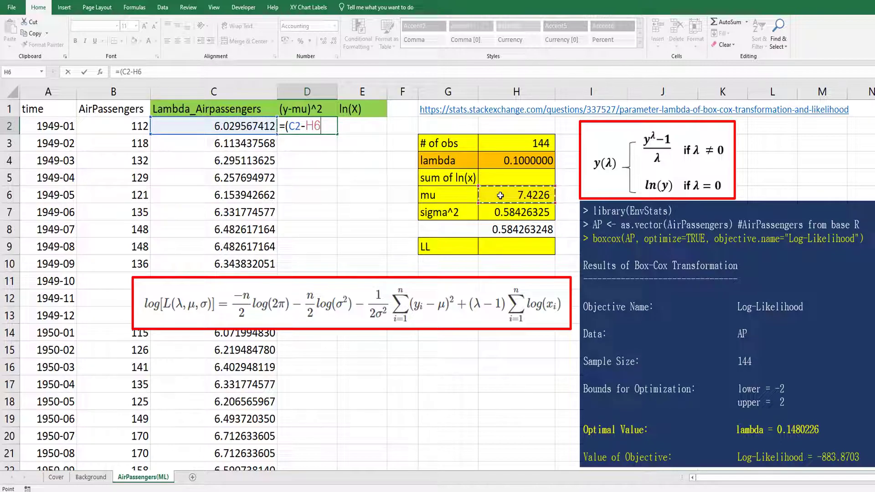
pyautogui.press('F4')
pyautogui.write(')')
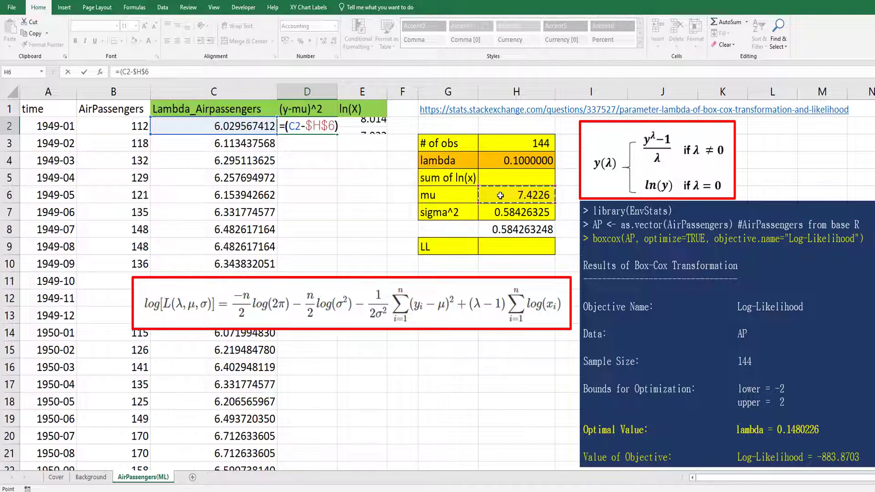
pyautogui.write('^2')
pyautogui.press('Return')
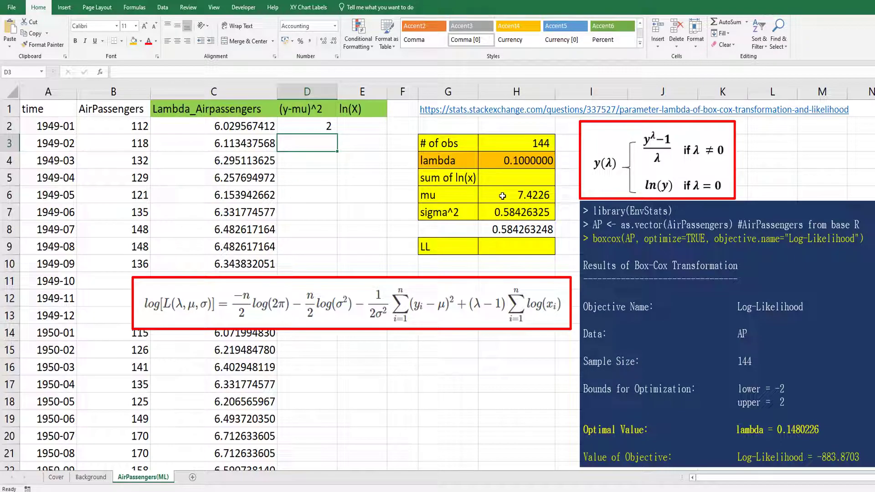
# - Fill the squared-deviation formula from D2 down column D to the end of the data
pyautogui.click(329, 126)
pyautogui.doubleClick(337, 134)
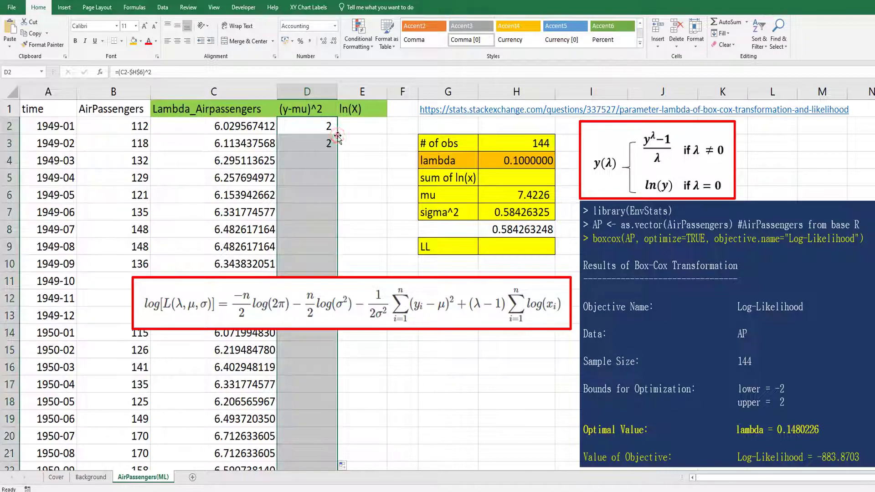
pyautogui.click(312, 145)
# - Enter =LN(B2) in E2 to take the natural log of the first AirPassengers value
pyautogui.click(363, 127)
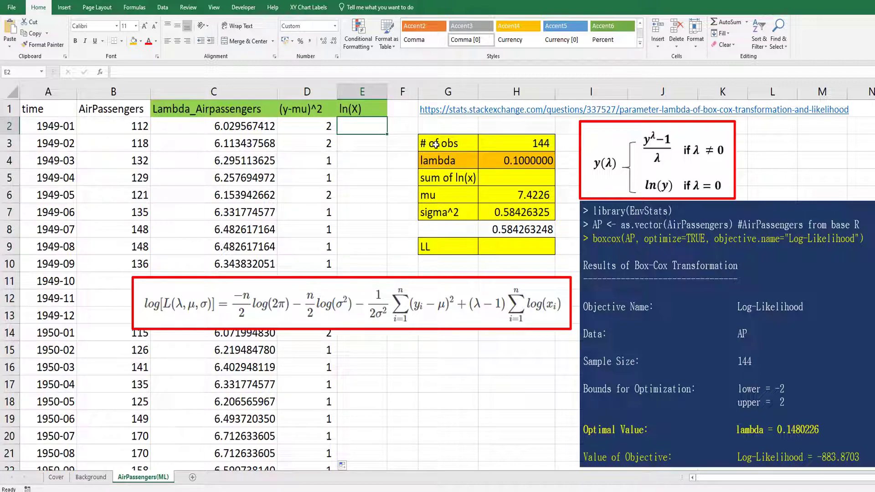
pyautogui.write('=ln(')
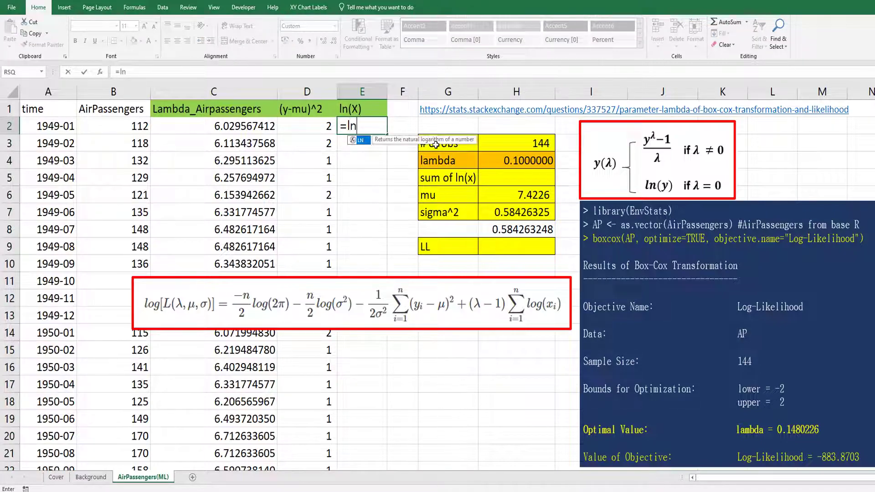
pyautogui.press('Left')
pyautogui.press('Left')
pyautogui.press('Left')
pyautogui.press('Left')
pyautogui.press('Right')
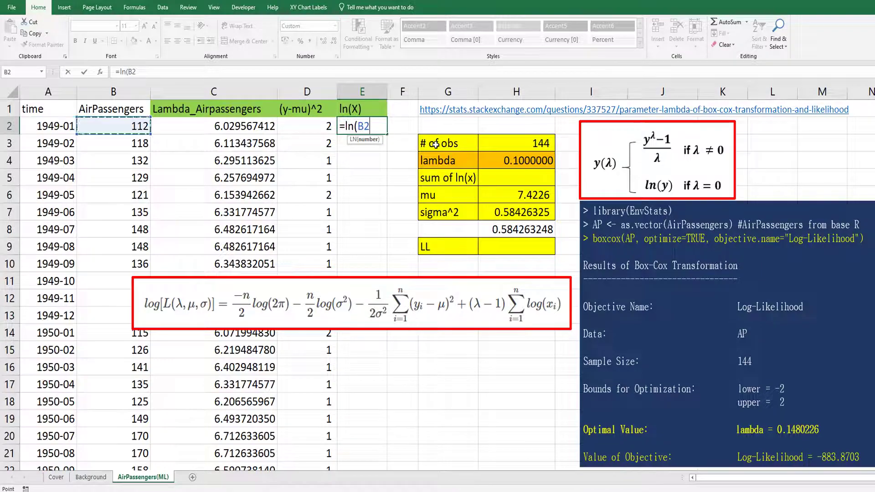
pyautogui.press('Return')
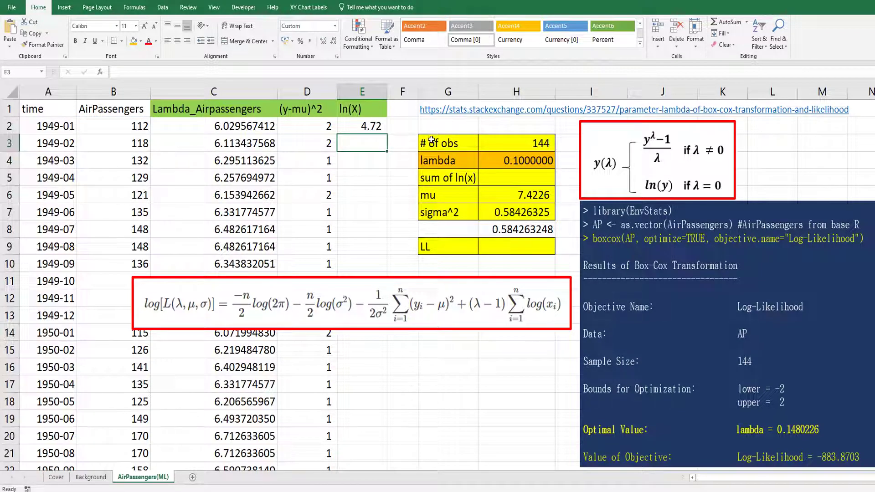
# - Fill the natural log formula from E2 down column E for all observations
pyautogui.click(362, 127)
pyautogui.doubleClick(387, 134)
pyautogui.click(362, 160)
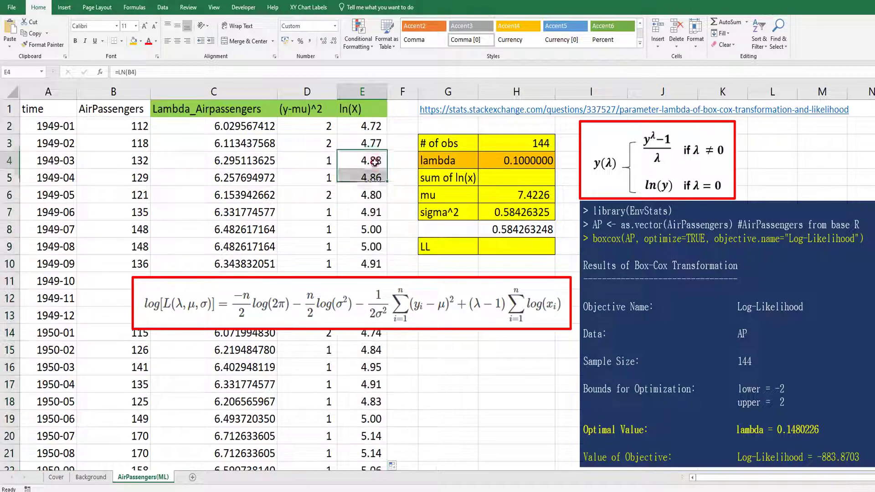
# - Move the log-likelihood equation picture down slightly so that it clears row 11
pyautogui.moveTo(350, 305); pyautogui.dragTo(350, 320)
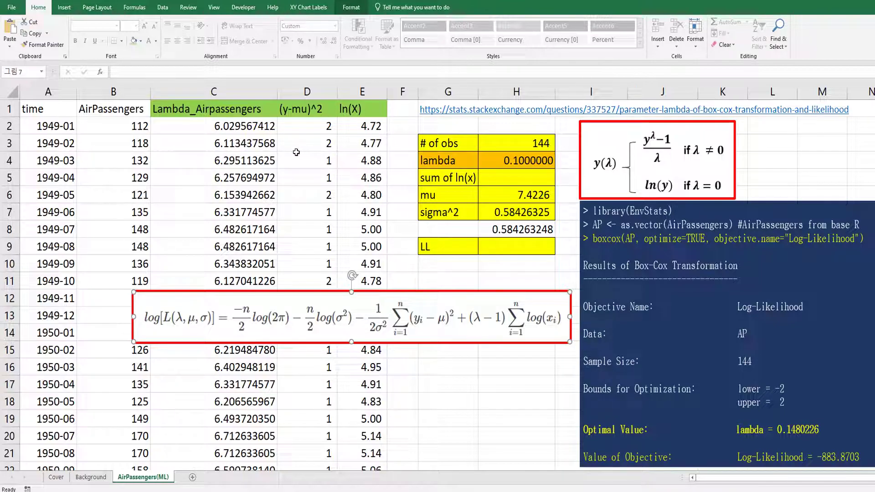
pyautogui.click(450, 235)
pyautogui.click(442, 250)
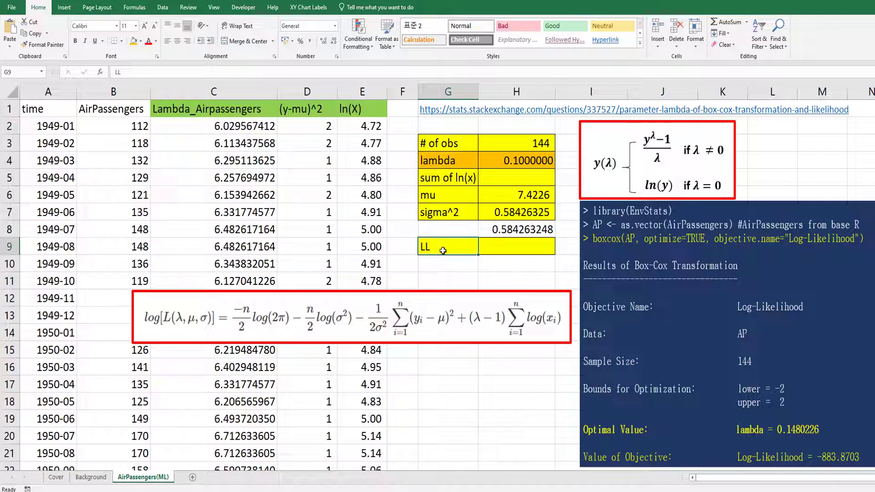
# - Start the LL formula in H9 with its first two terms, =-72*ln(2*pi())-72*ln(H7)
pyautogui.click(501, 252)
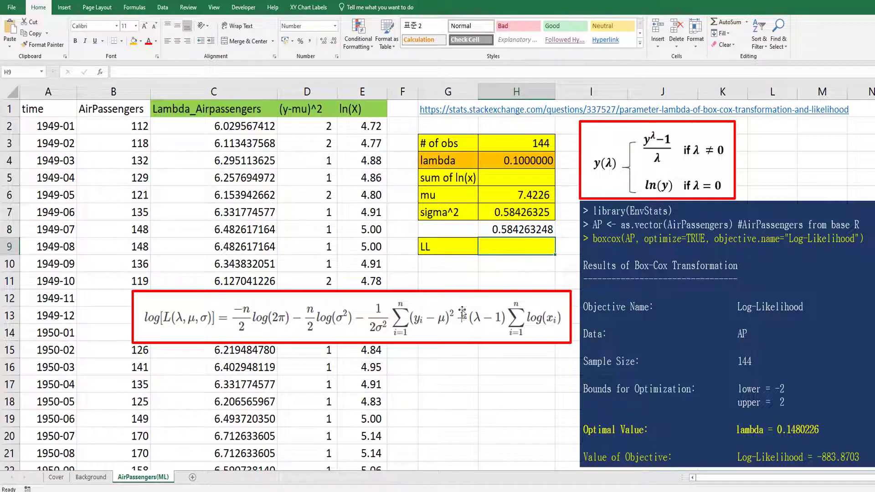
pyautogui.write('=')
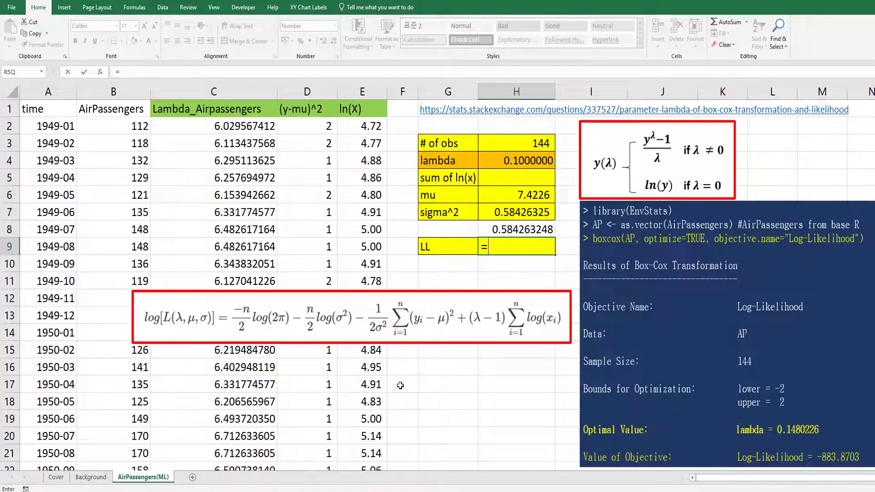
pyautogui.write('-72*ln')
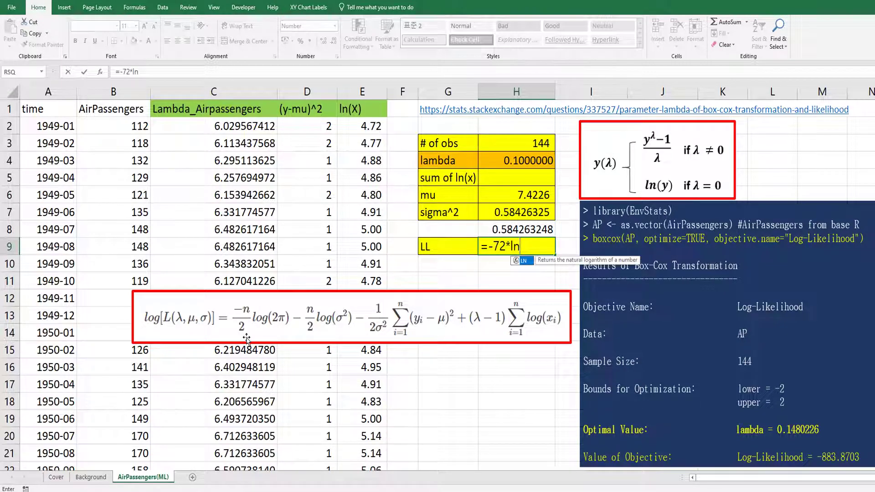
pyautogui.write('(2*pi())')
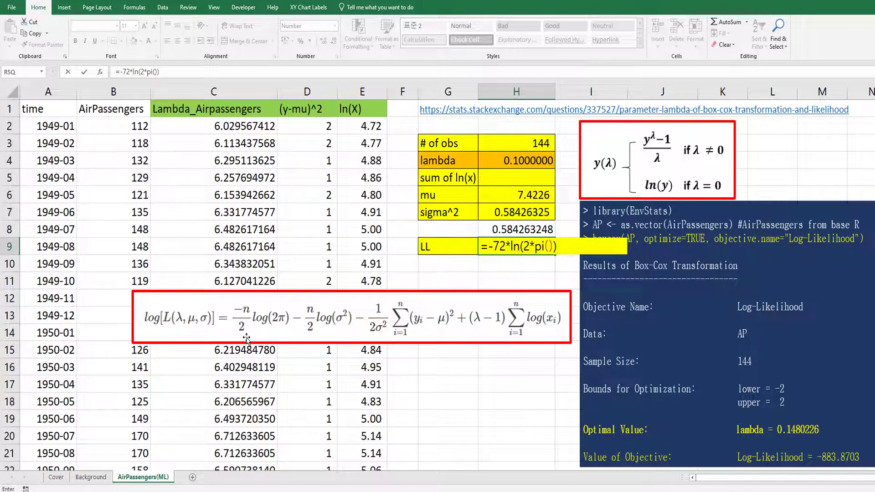
pyautogui.write('-72*ln(')
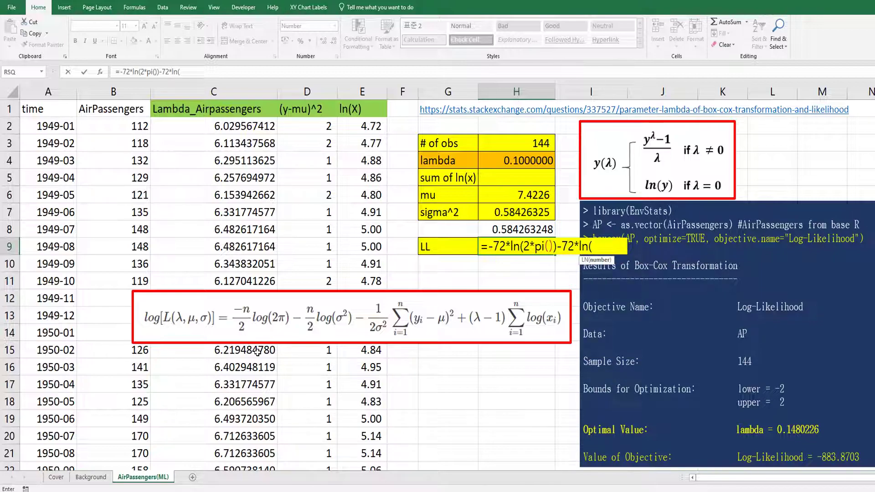
pyautogui.click(491, 213)
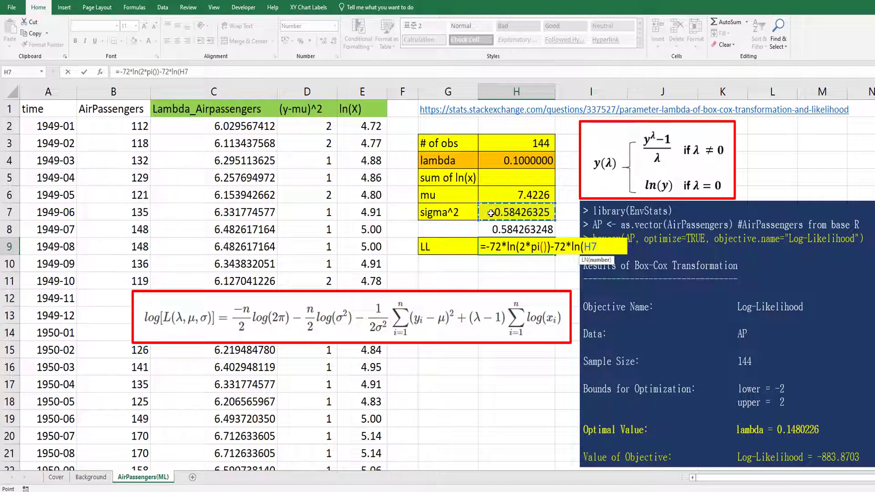
pyautogui.write(')-')
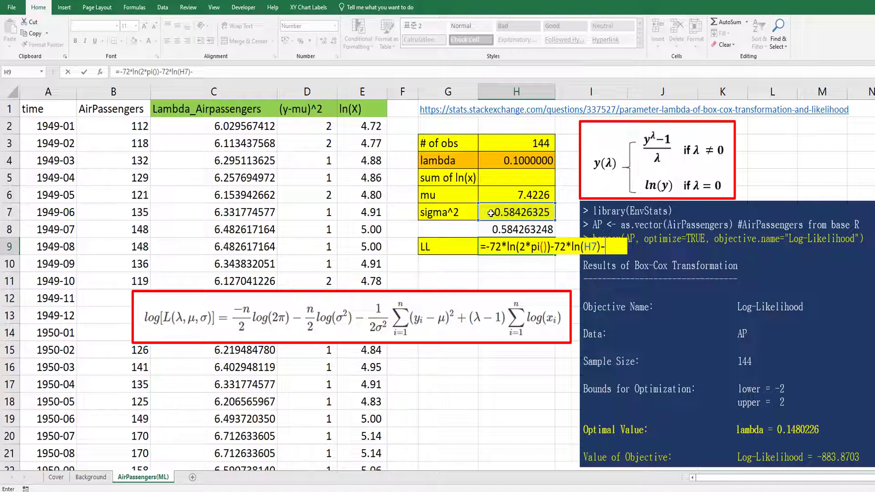
# - Add the squared-deviation term to the LL formula by subtracting devsq(C2:C145)/(2*H7)
pyautogui.write('de')
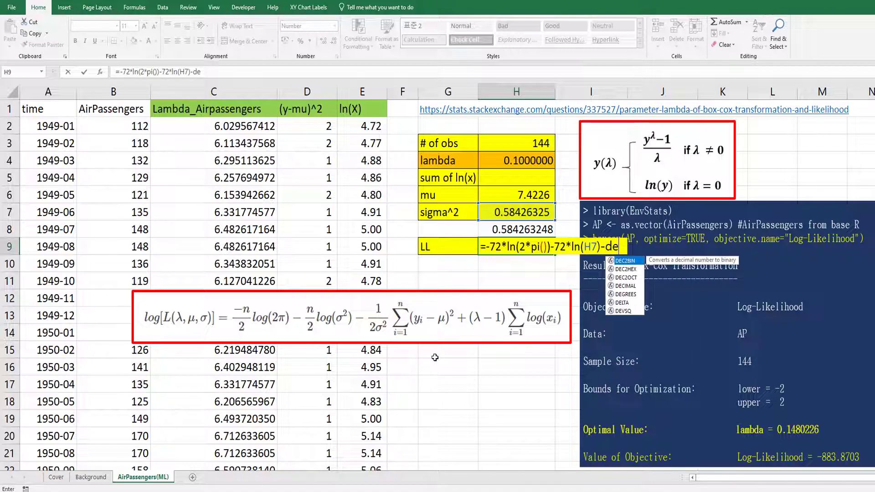
pyautogui.write('vsq(')
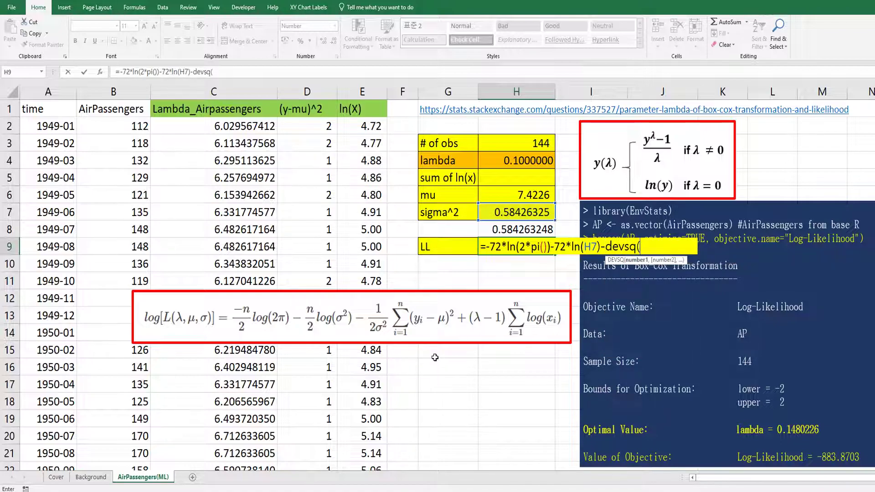
pyautogui.click(257, 126)
pyautogui.press('End')
pyautogui.hotkey('shift', 'Down')
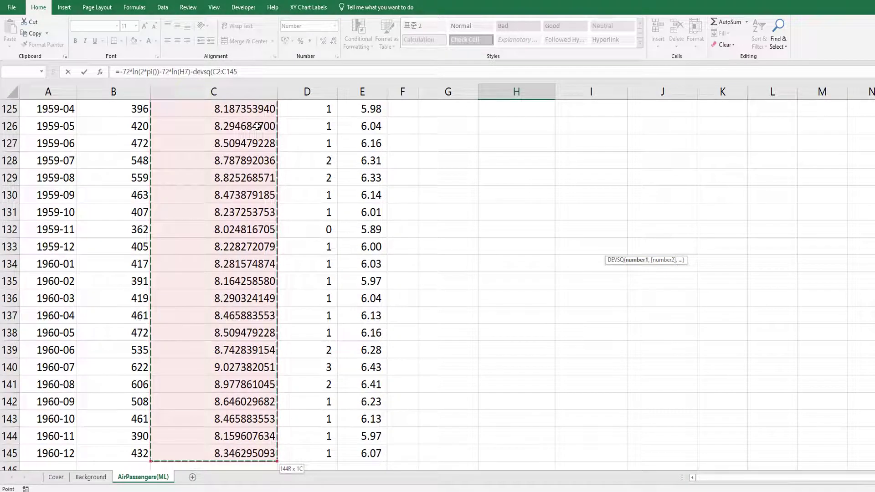
pyautogui.write(')')
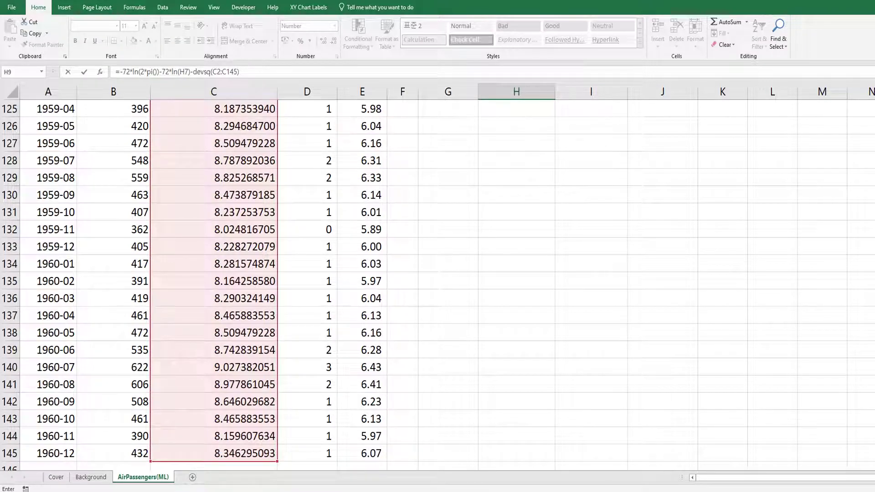
pyautogui.scroll(20, 525, 212)
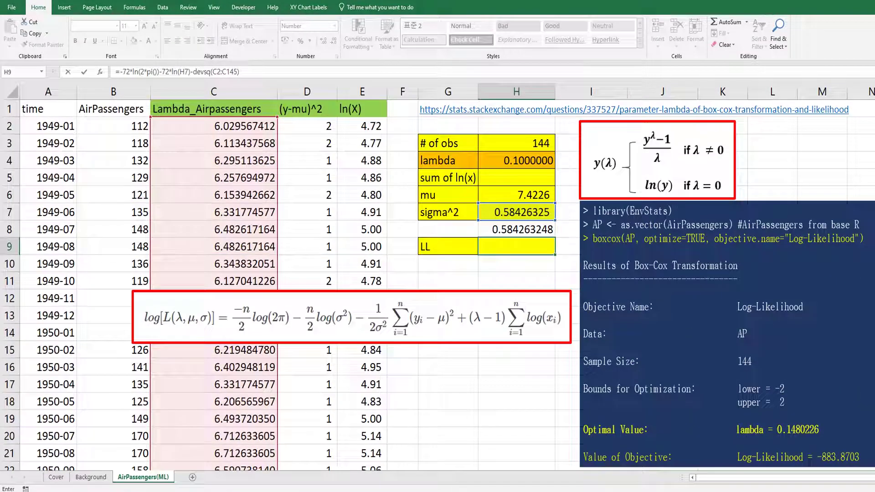
pyautogui.click(244, 71)
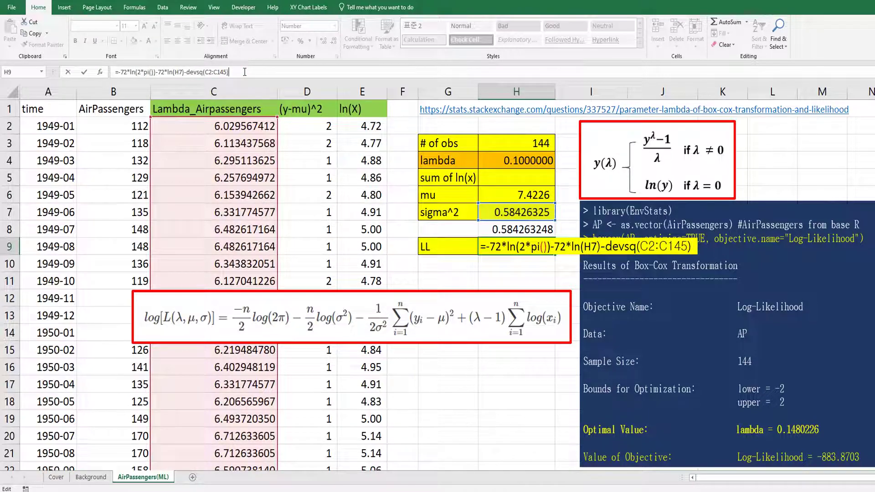
pyautogui.write('(2')
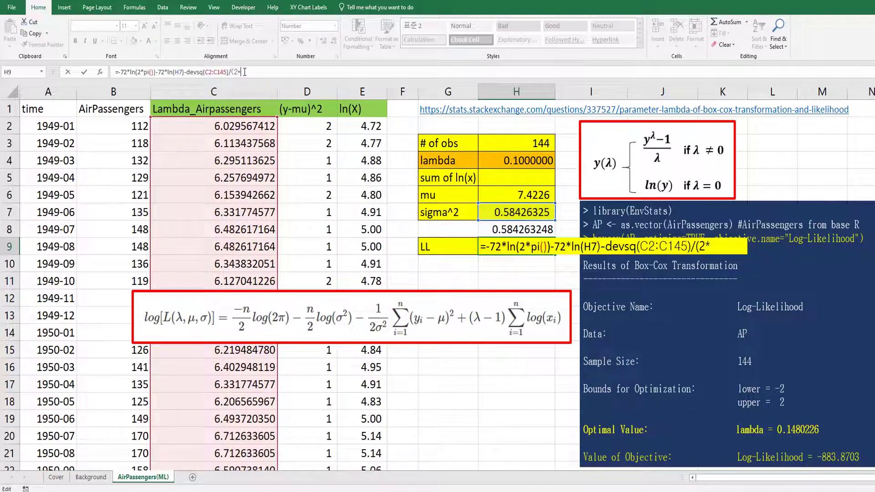
pyautogui.write('*')
pyautogui.click(520, 213)
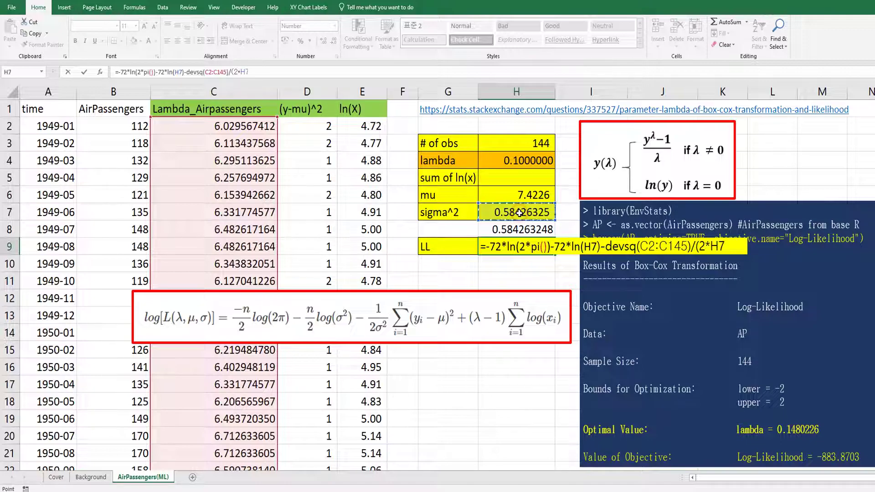
pyautogui.write(')')
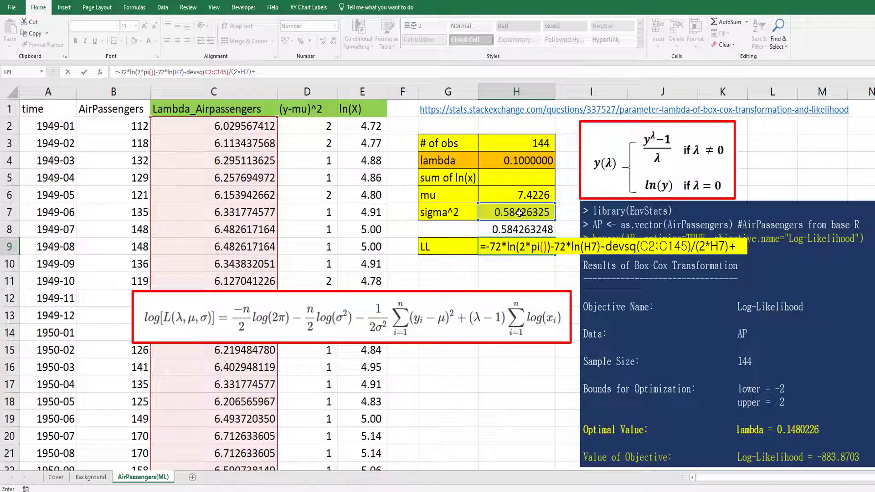
# - Complete the LL formula in H9 with the final term +(H4-1)*H5
pyautogui.write('+(')
pyautogui.click(530, 159)
pyautogui.write('-')
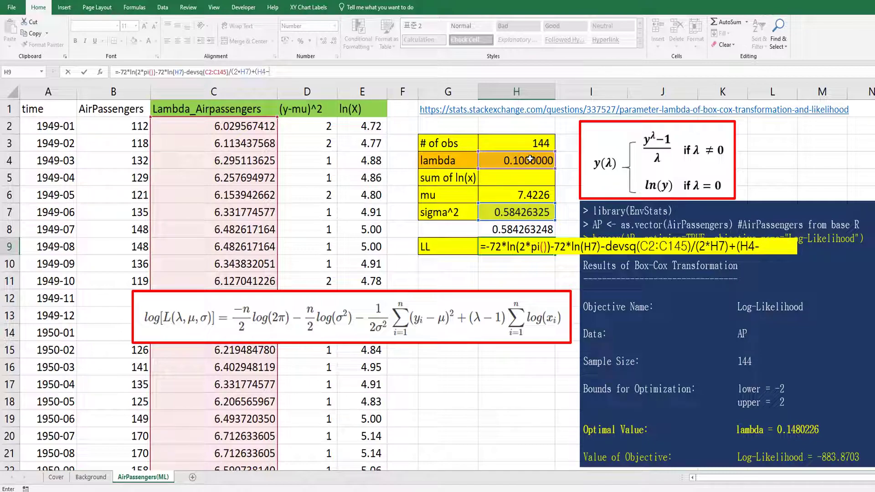
pyautogui.write('1')
pyautogui.click(521, 177)
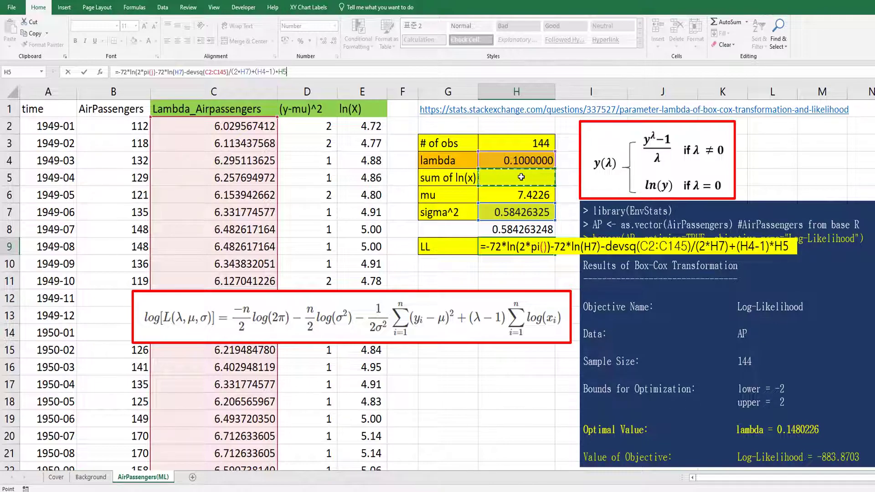
pyautogui.press('Return')
# - Calculate the sum of ln(x) in H5 with the formula =sum(E2:E145)
pyautogui.click(521, 177)
pyautogui.write('=sum(')
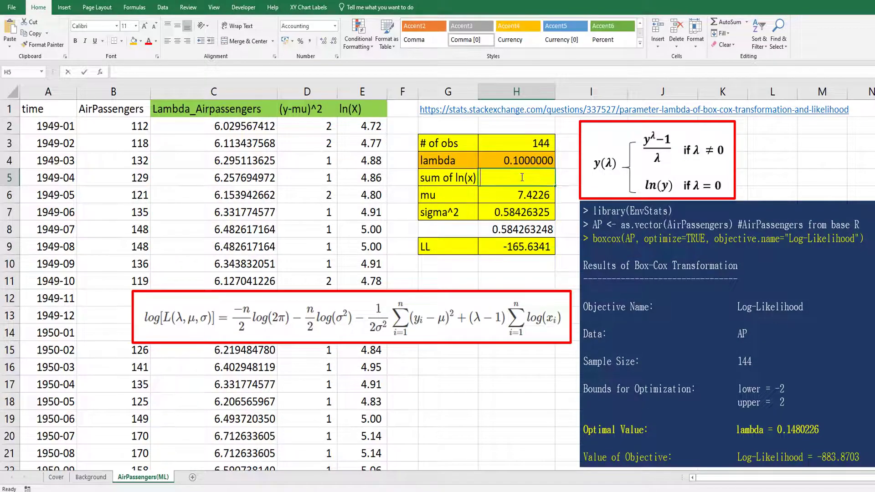
pyautogui.press('Left')
pyautogui.press('Left')
pyautogui.press('Up')
pyautogui.press('Up')
pyautogui.press('Up')
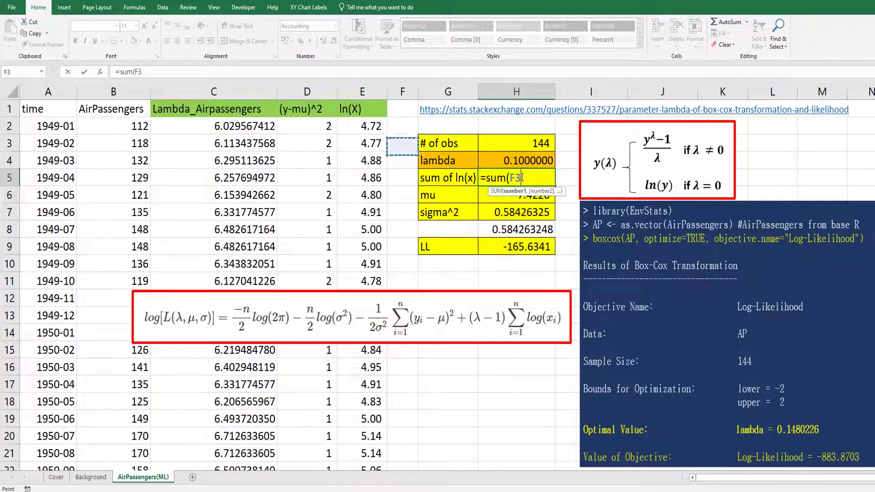
pyautogui.press('Left')
pyautogui.press('End')
pyautogui.hotkey('shift', 'Down')
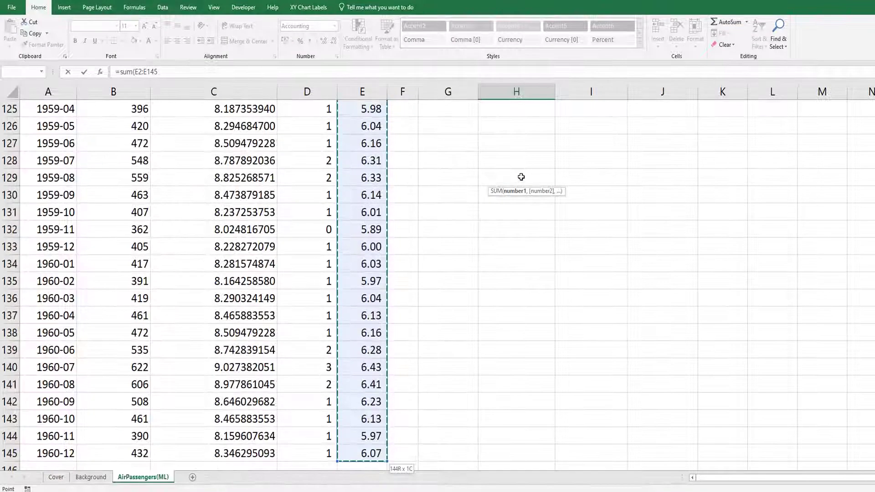
pyautogui.press('Return')
pyautogui.press('Up')
pyautogui.press('Up')
pyautogui.press('Up')
pyautogui.press('Up')
pyautogui.press('Up')
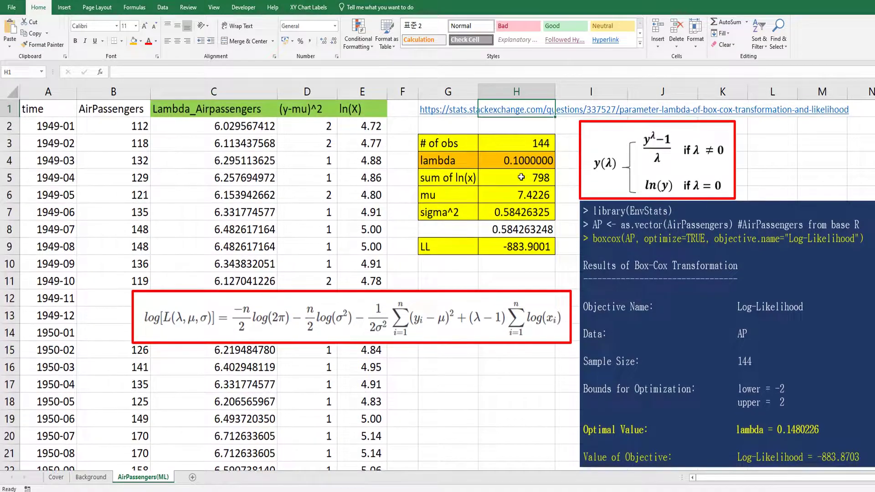
# - Open Solver and set the LL cell $H$9 as the objective to maximize
pyautogui.click(519, 246)
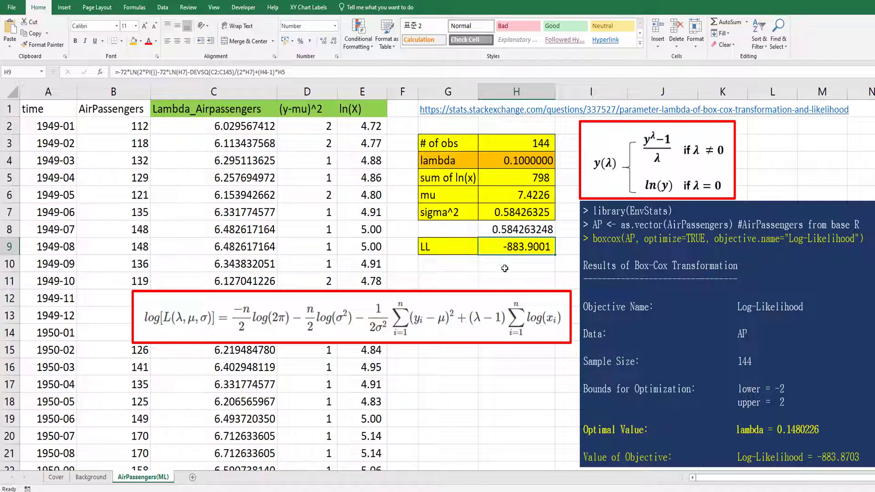
pyautogui.click(162, 8)
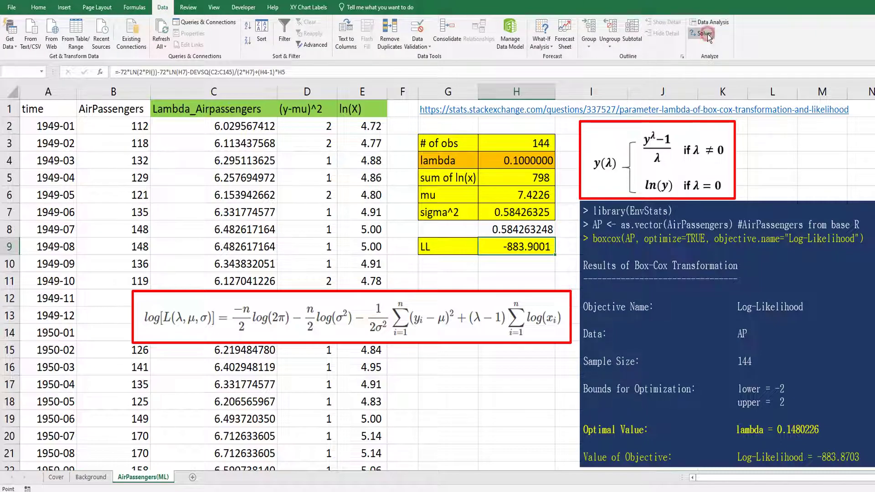
pyautogui.click(701, 33)
pyautogui.moveTo(349, 5); pyautogui.dragTo(237, 144)
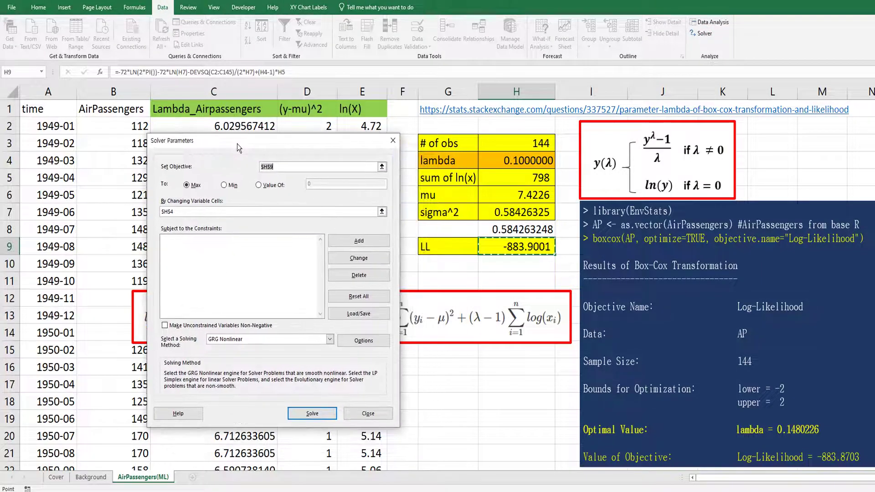
pyautogui.click(382, 166)
pyautogui.click(499, 246)
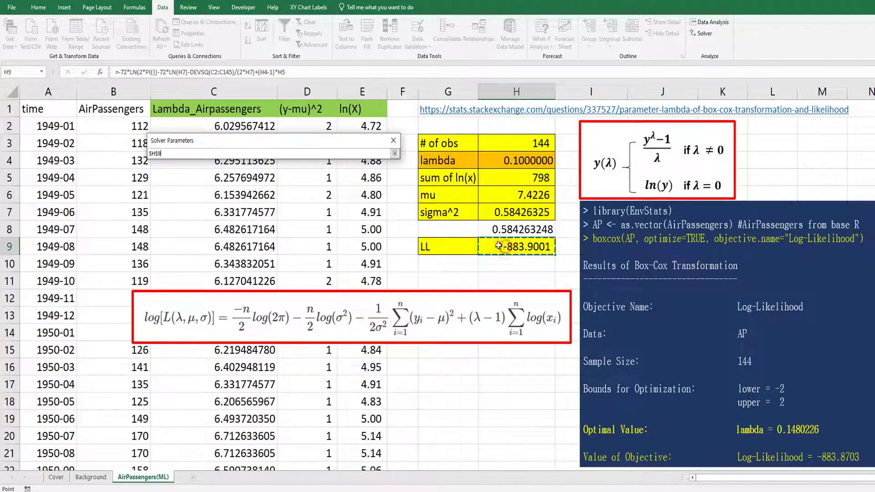
pyautogui.click(394, 154)
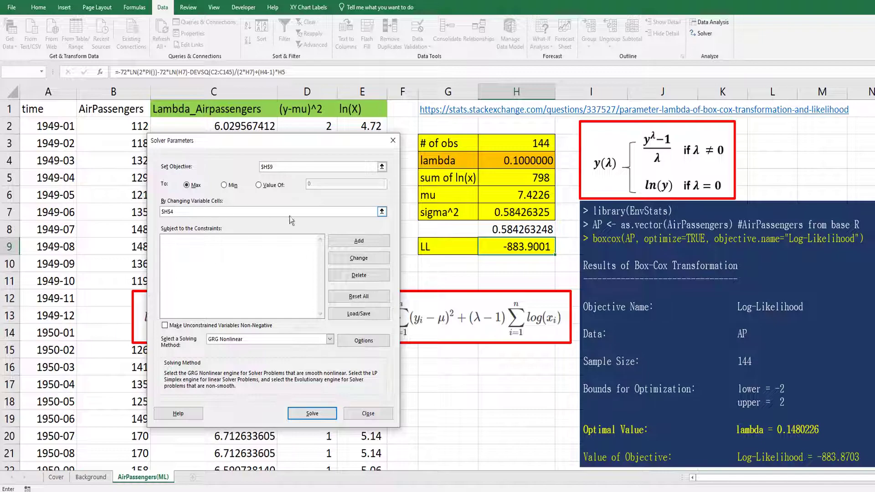
# - Use the lambda cell $H$4 as the changing variable, solve with GRG Nonlinear, and keep the Solver solution
pyautogui.click(382, 212)
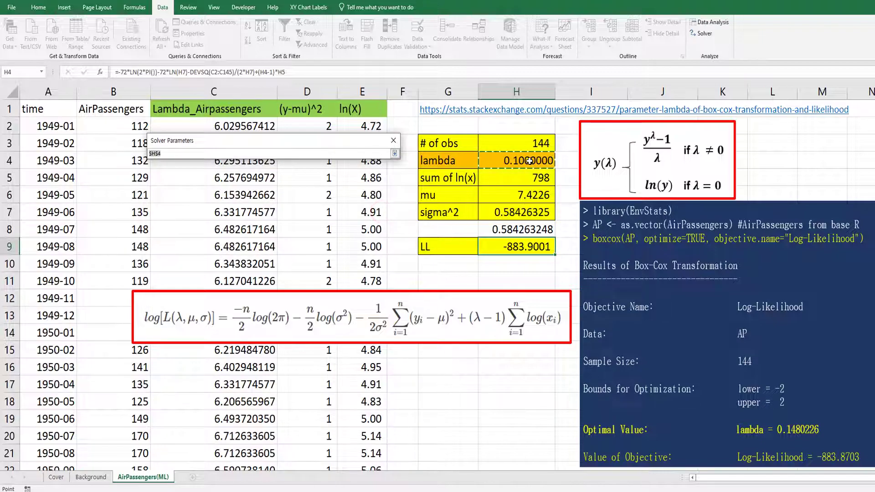
pyautogui.click(395, 153)
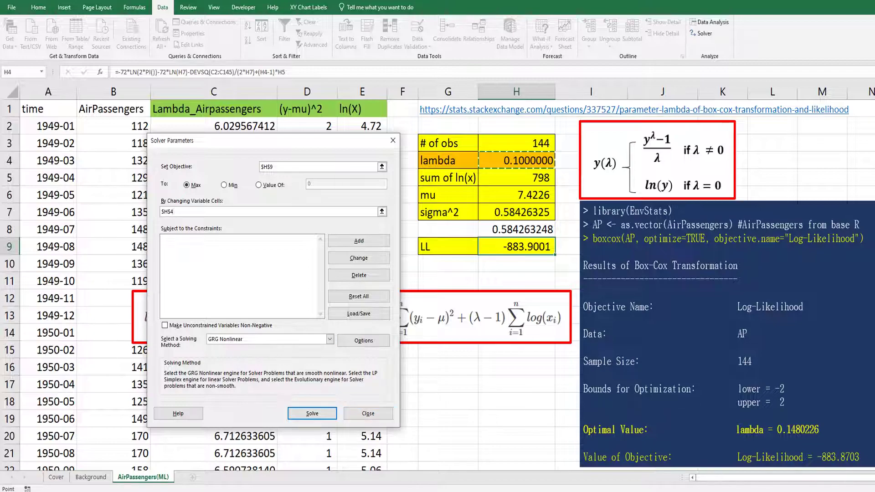
pyautogui.press('Return')
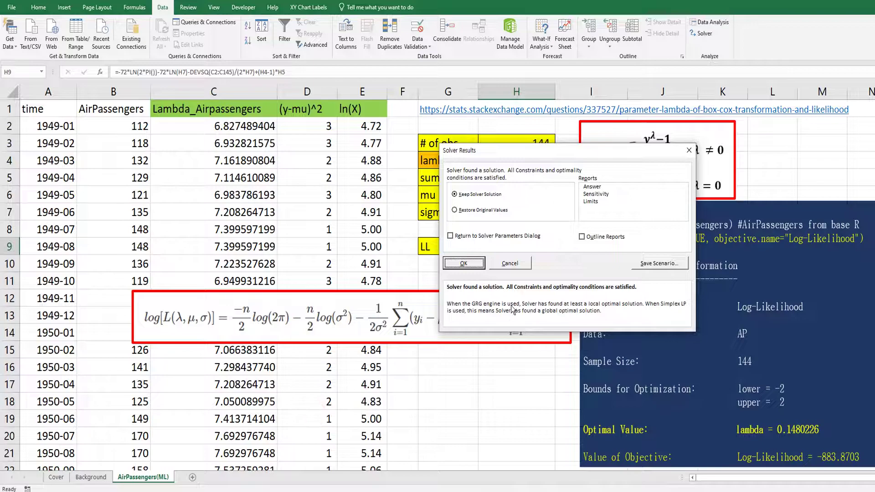
pyautogui.click(464, 264)
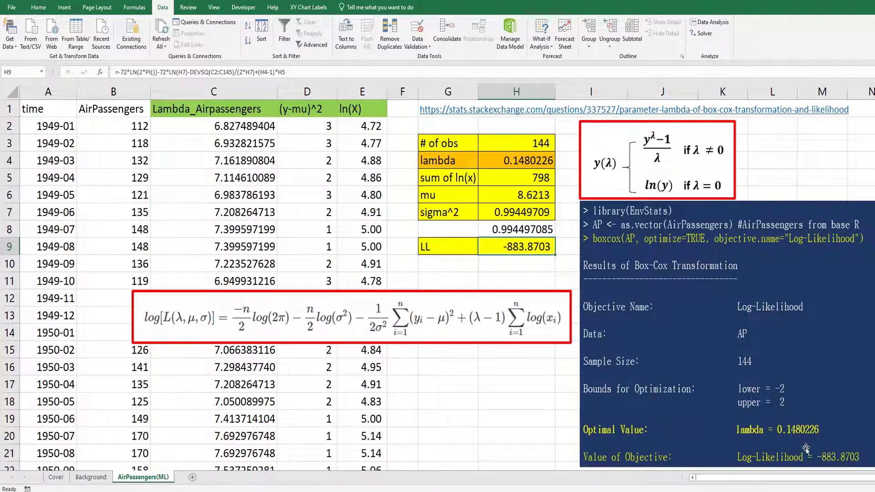
# - Shift the log-likelihood equation picture down by about half a row
pyautogui.click(489, 400)
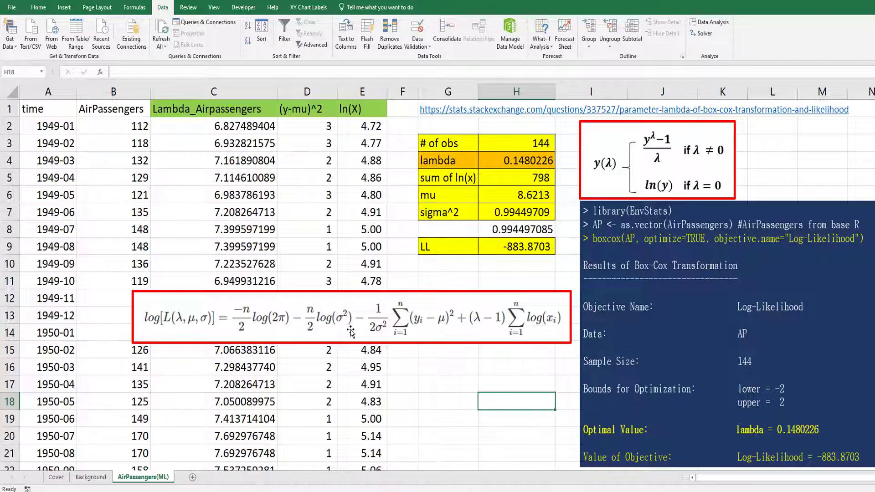
pyautogui.moveTo(345, 335); pyautogui.dragTo(348, 343)
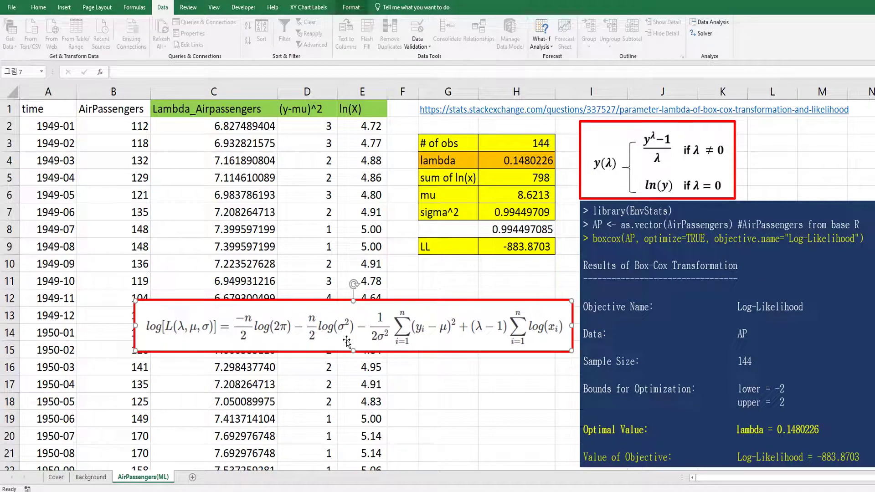